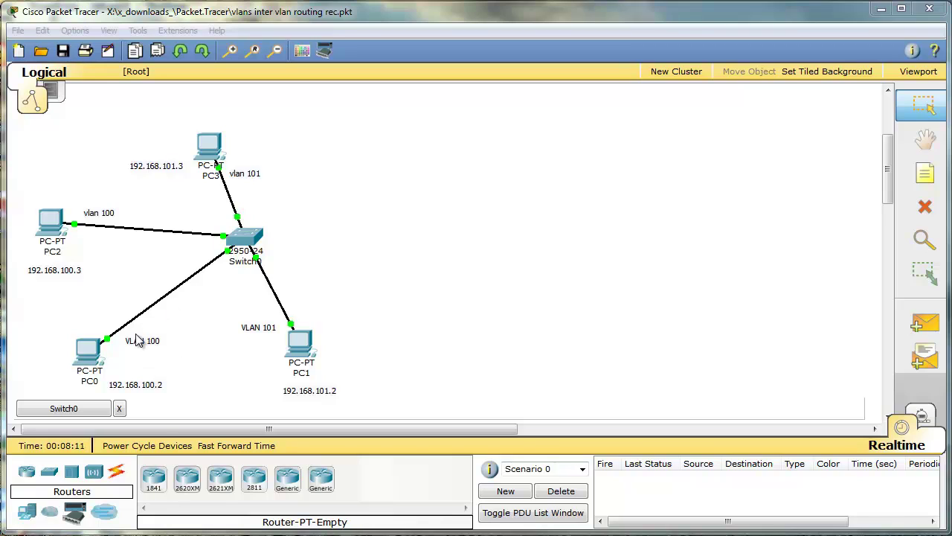
Move the VLAN 100 label next to PC0.
{"action": "mouse_move", "coordinate": [144, 347]}
{"action": "left_mouse_down"}
{"action": "mouse_move", "coordinate": [124, 361]}
{"action": "mouse_move", "coordinate": [173, 284]}
{"action": "mouse_move", "coordinate": [269, 286]}
{"action": "mouse_move", "coordinate": [288, 320]}
{"action": "mouse_move", "coordinate": [196, 279]}
{"action": "mouse_move", "coordinate": [137, 351]}
{"action": "left_mouse_up"}
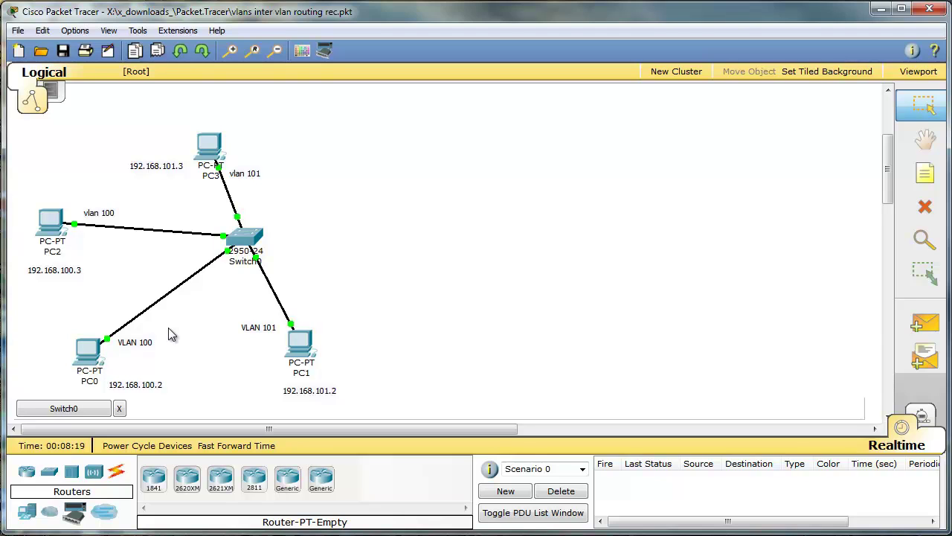
{"action": "mouse_move", "coordinate": [252, 240]}
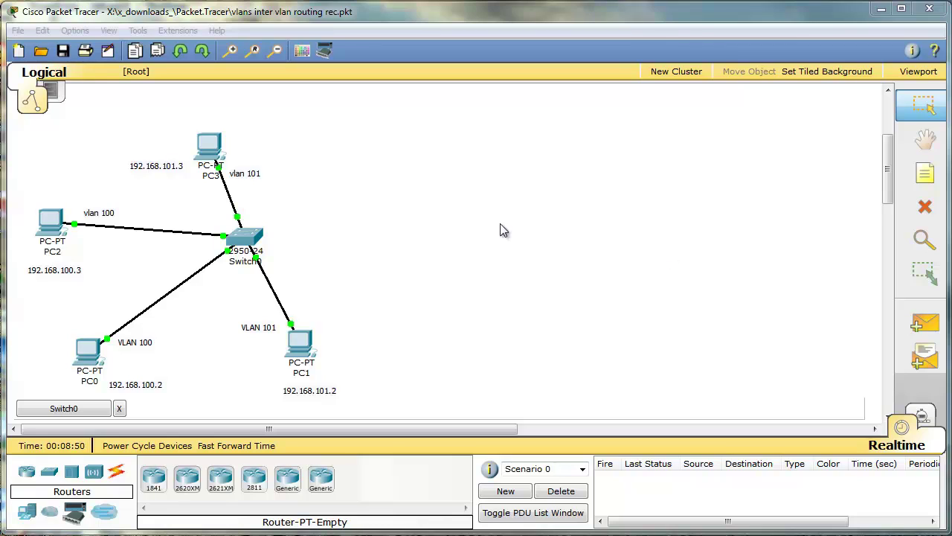
Open Switch0's CLI and page through its running configuration until the prompt returns.
{"action": "left_click", "coordinate": [253, 236]}
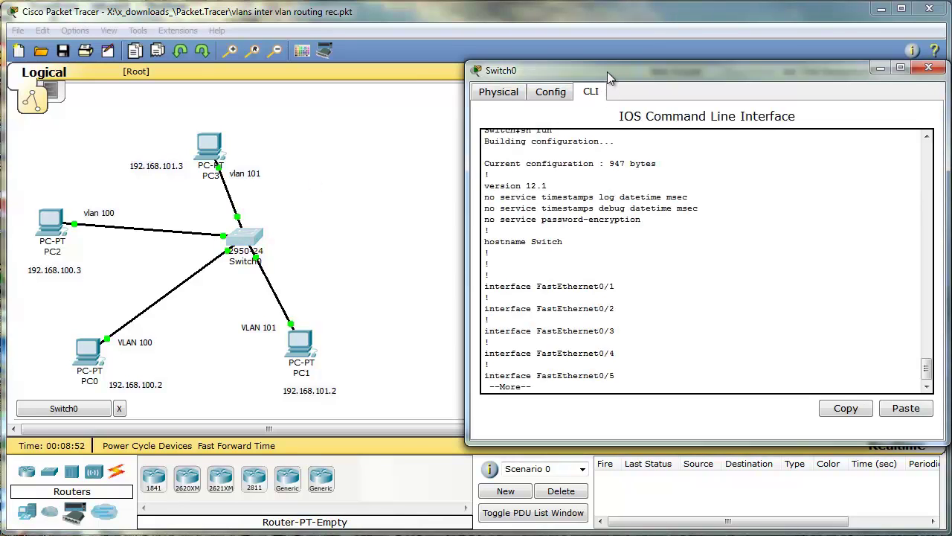
{"action": "left_click_drag", "start_coordinate": [608, 72], "coordinate": [572, 70]}
{"action": "key", "text": "space"}
{"action": "key", "text": "space"}
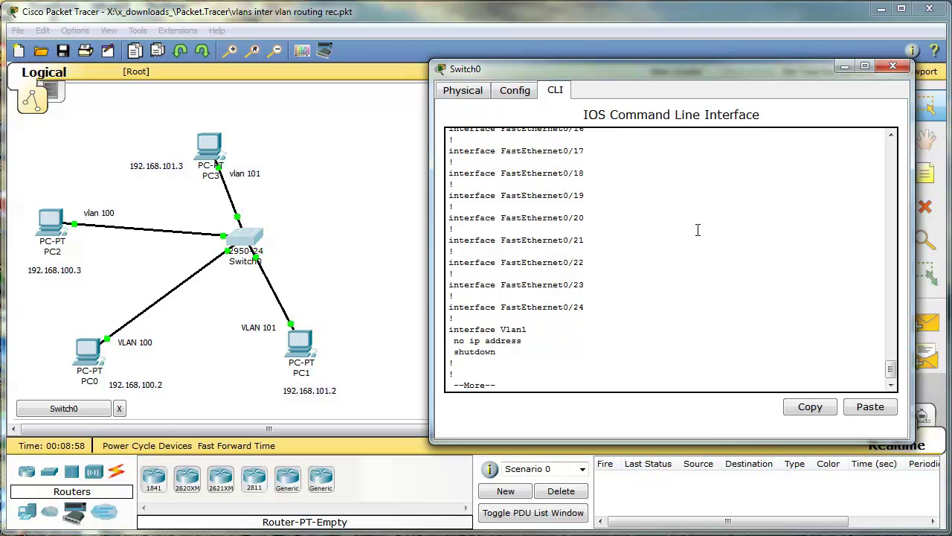
{"action": "key", "text": "q"}
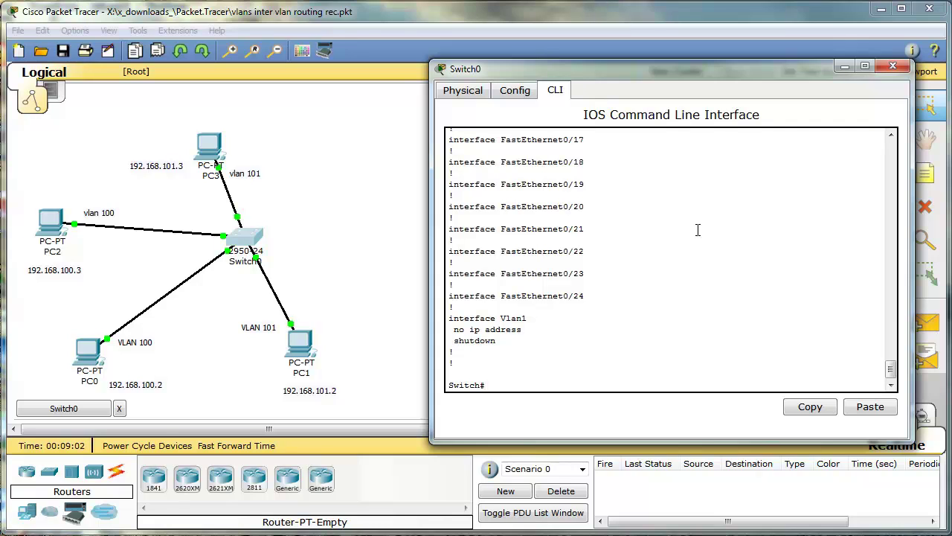
{"action": "left_click", "coordinate": [807, 65]}
In global configuration mode, create VLAN 100 named Marketing.
{"action": "type", "text": "conf t"}
{"action": "key", "text": "Return"}
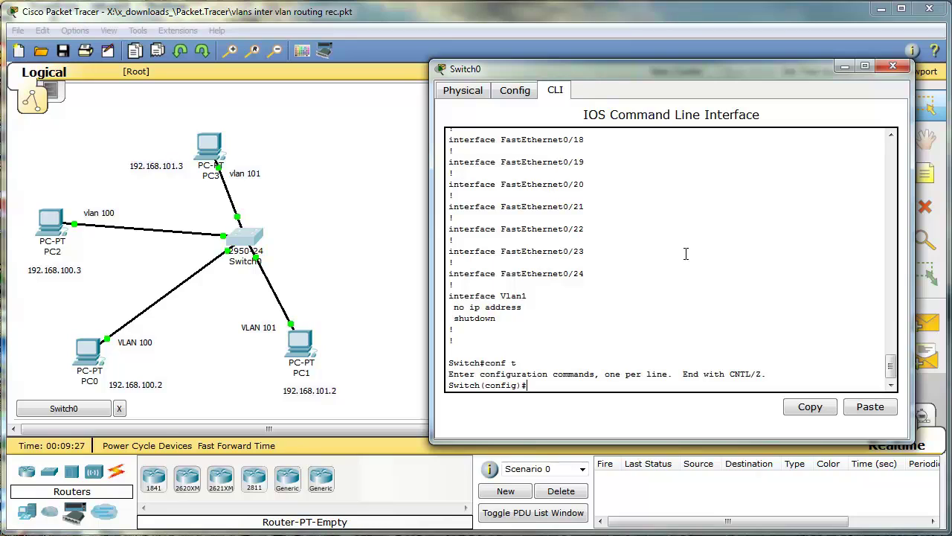
{"action": "type", "text": "vlan 100"}
{"action": "key", "text": "Return"}
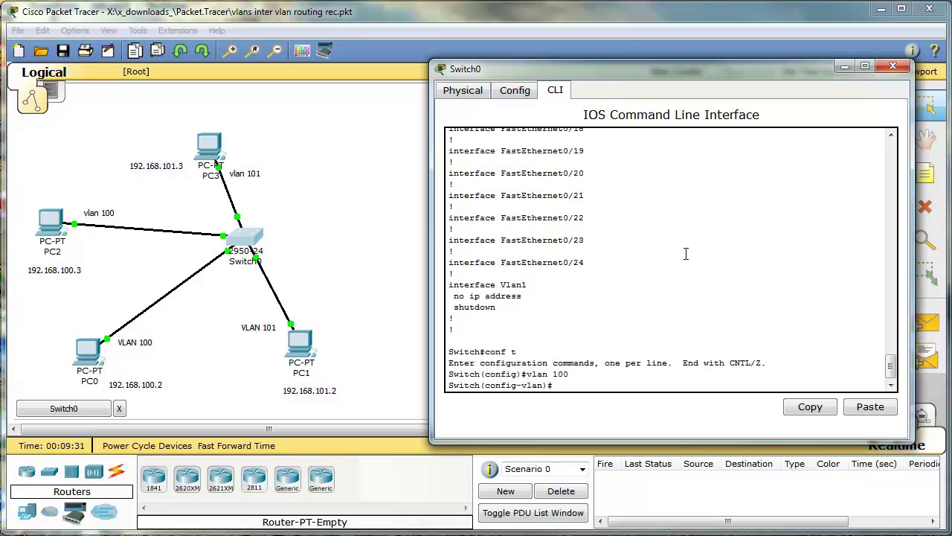
{"action": "type", "text": "na"}
{"action": "key", "text": "Tab"}
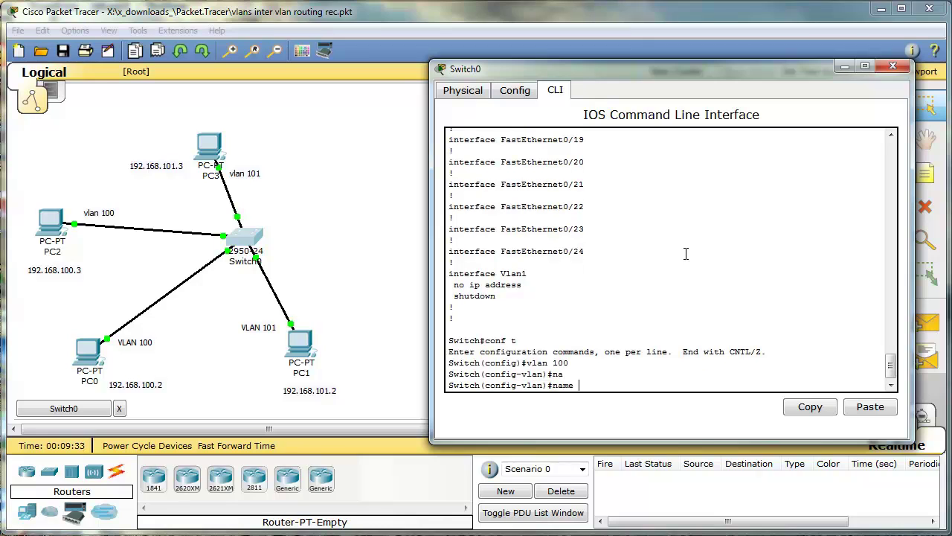
{"action": "type", "text": "Marketing"}
{"action": "key", "text": "Return"}
{"action": "type", "text": "exi"}
{"action": "key", "text": "Return"}
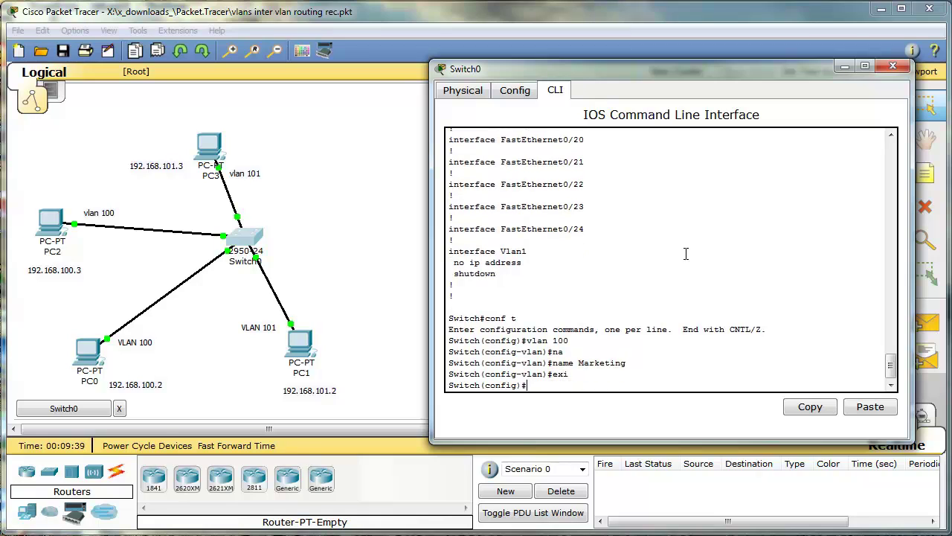
Create VLAN 101 named HR.
{"action": "type", "text": "vlan 101"}
{"action": "key", "text": "Return"}
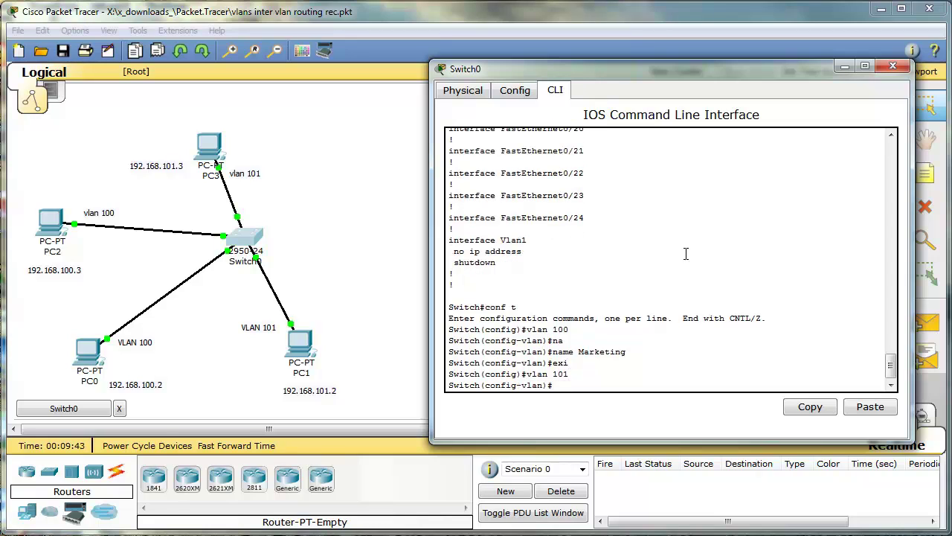
{"action": "type", "text": "name HR"}
{"action": "key", "text": "Return"}
{"action": "type", "text": "exi"}
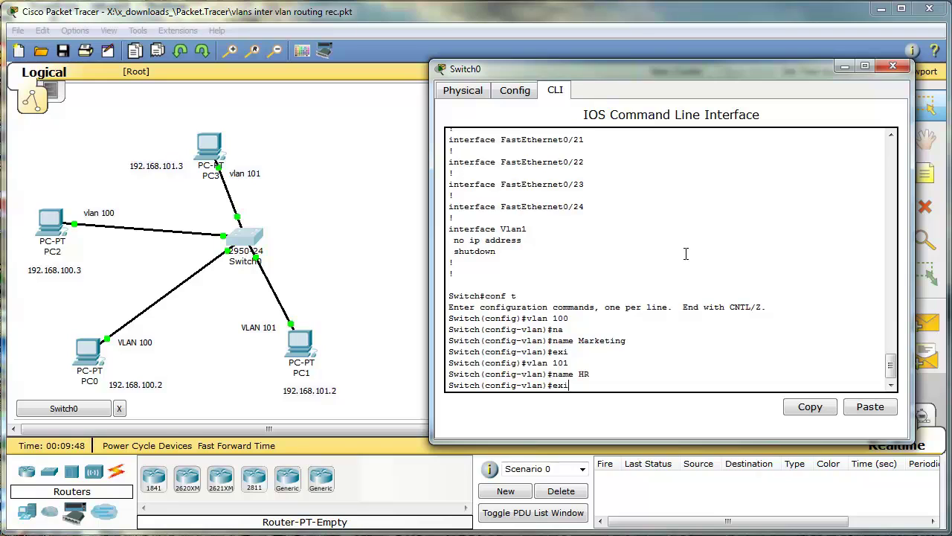
{"action": "key", "text": "Return"}
Return to the privileged prompt and list the VLANs with show vlan.
{"action": "key", "text": "ctrl+z"}
{"action": "key", "text": "Return"}
{"action": "key", "text": "Return"}
{"action": "key", "text": "Return"}
{"action": "key", "text": "Return"}
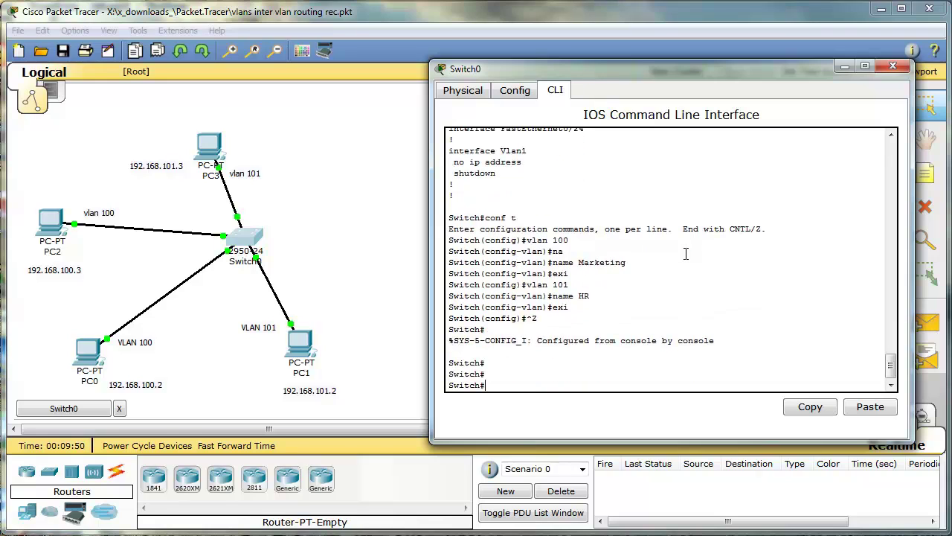
{"action": "type", "text": "sh vl"}
{"action": "key", "text": "Tab"}
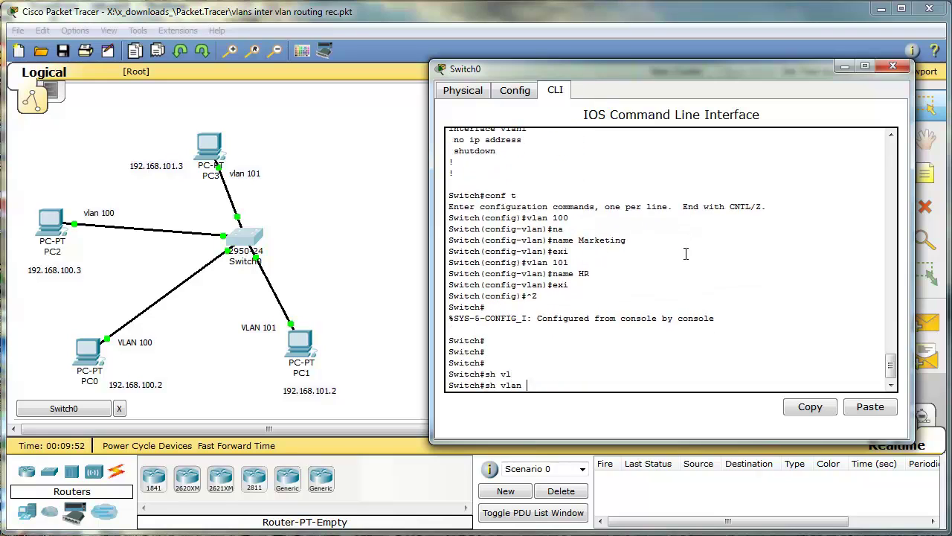
{"action": "key", "text": "Return"}
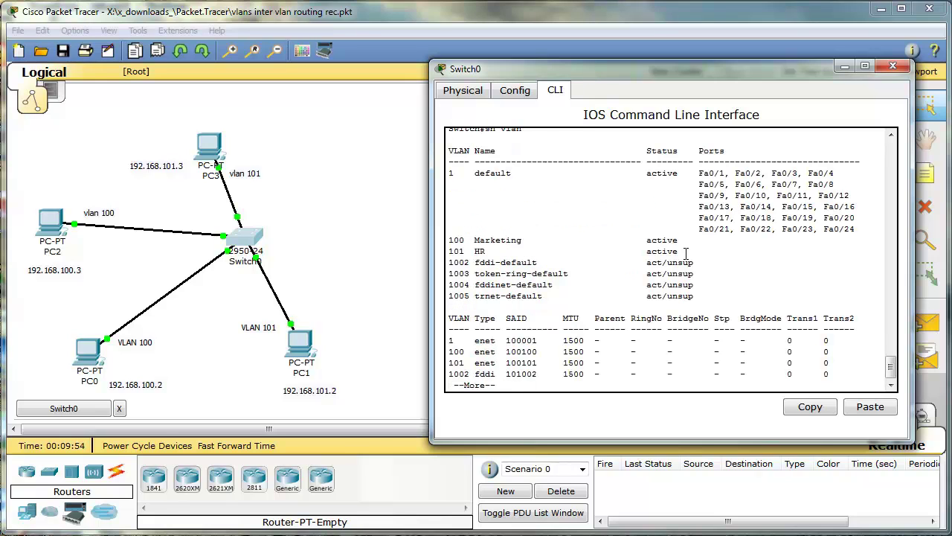
Highlight the Marketing and HR VLAN rows, end the listing, and return to the topology.
{"action": "left_click_drag", "start_coordinate": [688, 253], "coordinate": [658, 253]}
{"action": "left_click_drag", "start_coordinate": [438, 261], "coordinate": [440, 239]}
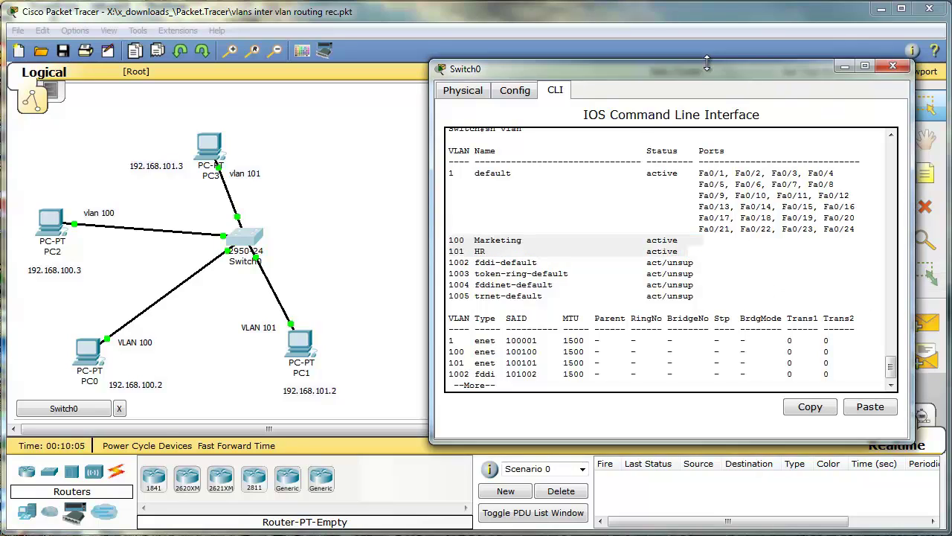
{"action": "left_click", "coordinate": [667, 283]}
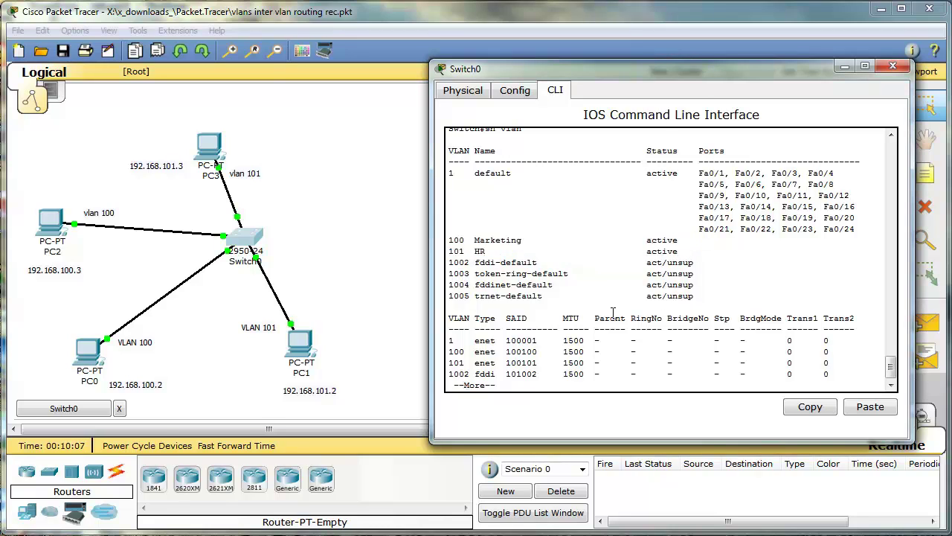
{"action": "key", "text": "q"}
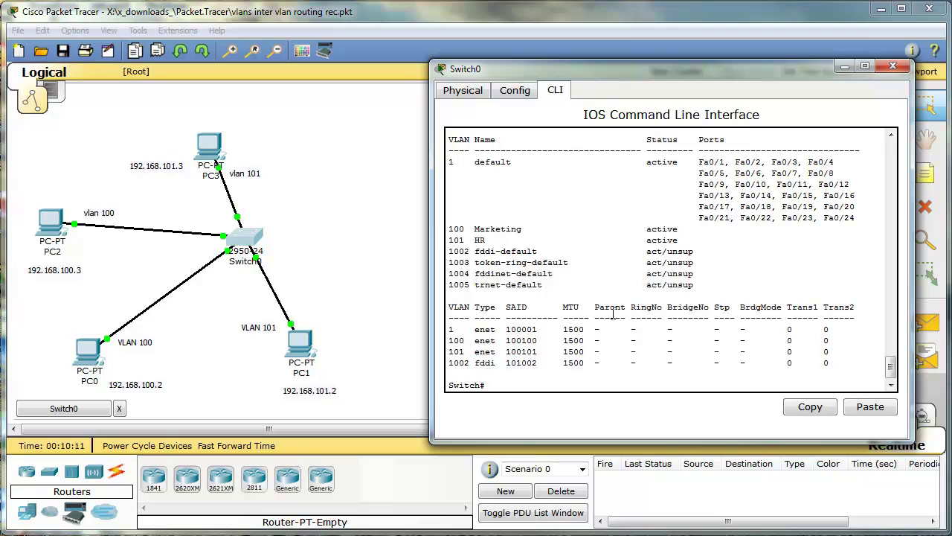
{"action": "left_click", "coordinate": [308, 251]}
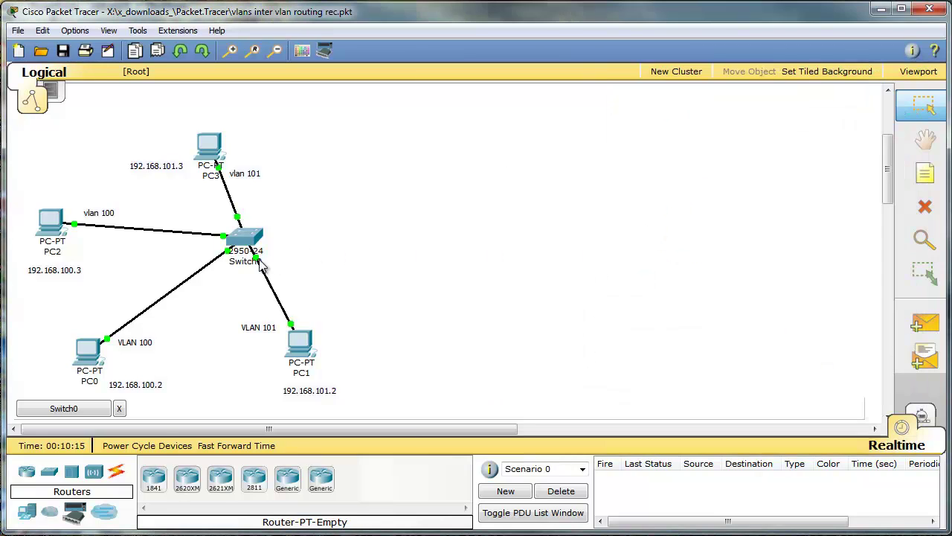
{"action": "mouse_move", "coordinate": [255, 266]}
On Switch0, make interface FastEthernet0/2 an access port.
{"action": "key", "text": "alt+Tab"}
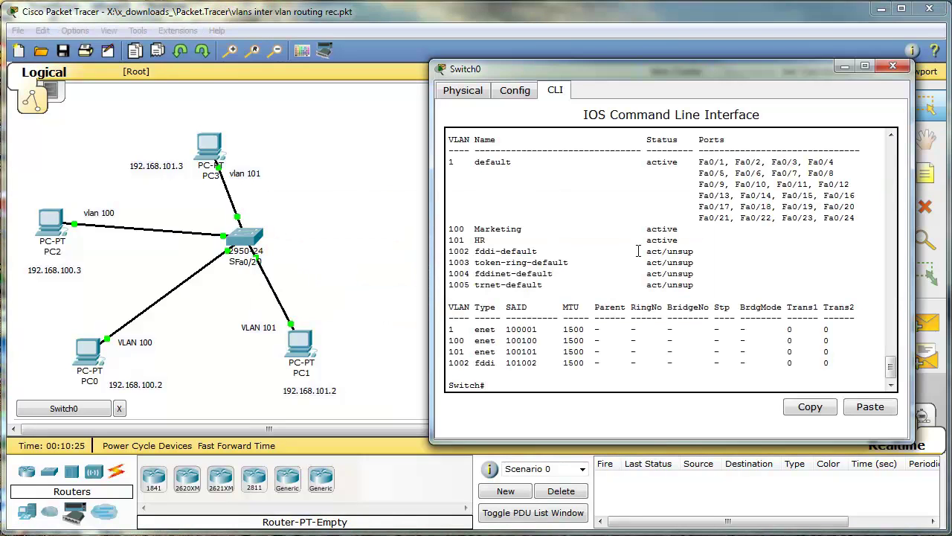
{"action": "type", "text": "conf t"}
{"action": "key", "text": "Return"}
{"action": "type", "text": "int f"}
{"action": "key", "text": "Tab"}
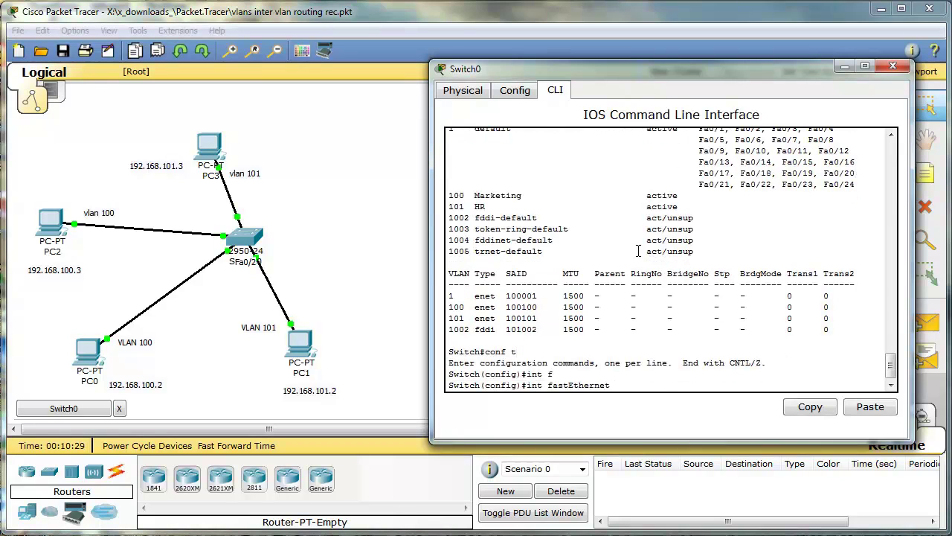
{"action": "type", "text": "0/2"}
{"action": "key", "text": "Return"}
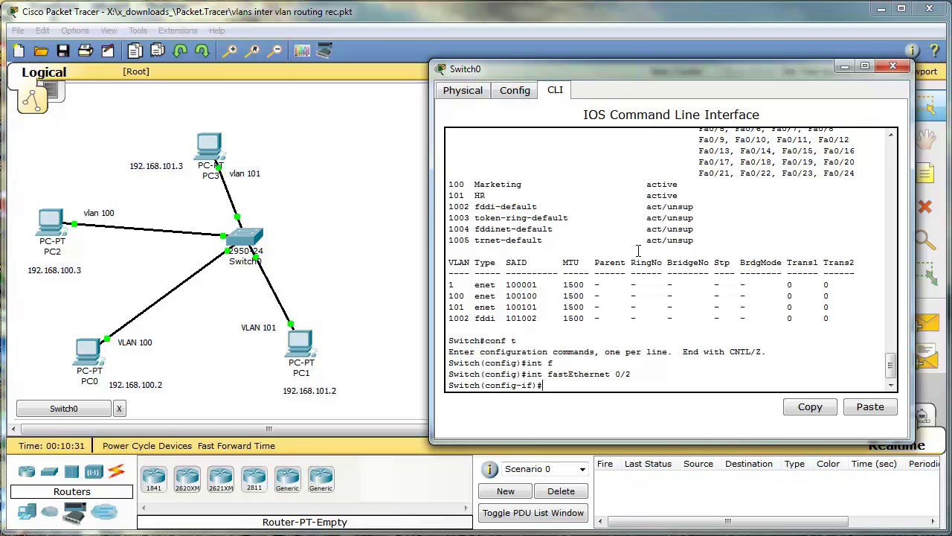
{"action": "type", "text": "sw"}
{"action": "key", "text": "Tab"}
{"action": "type", "text": "mo"}
{"action": "key", "text": "Tab"}
{"action": "type", "text": "a"}
{"action": "key", "text": "Tab"}
{"action": "key", "text": "Return"}
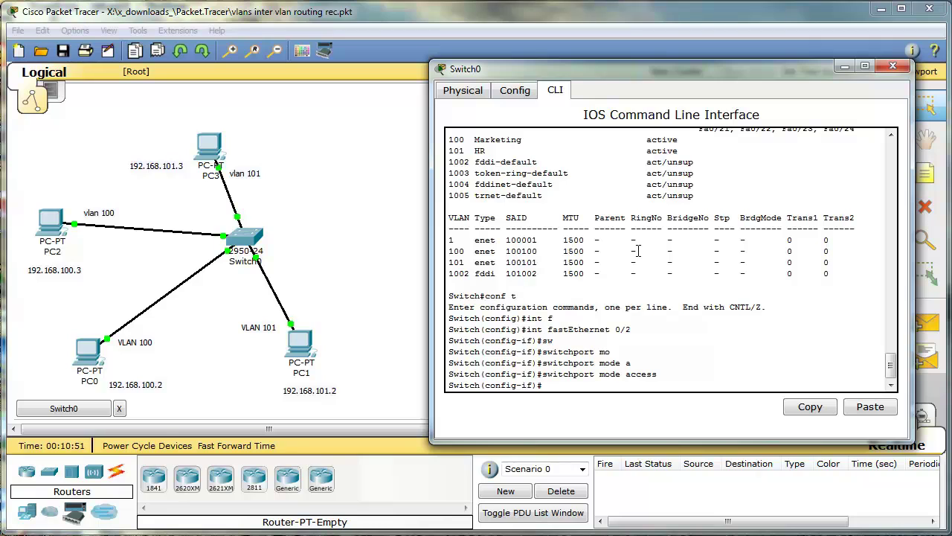
Assign FastEthernet0/2 to access VLAN 101.
{"action": "type", "text": "w"}
{"action": "key", "text": "Tab"}
{"action": "type", "text": "a"}
{"action": "key", "text": "Tab"}
{"action": "type", "text": "v"}
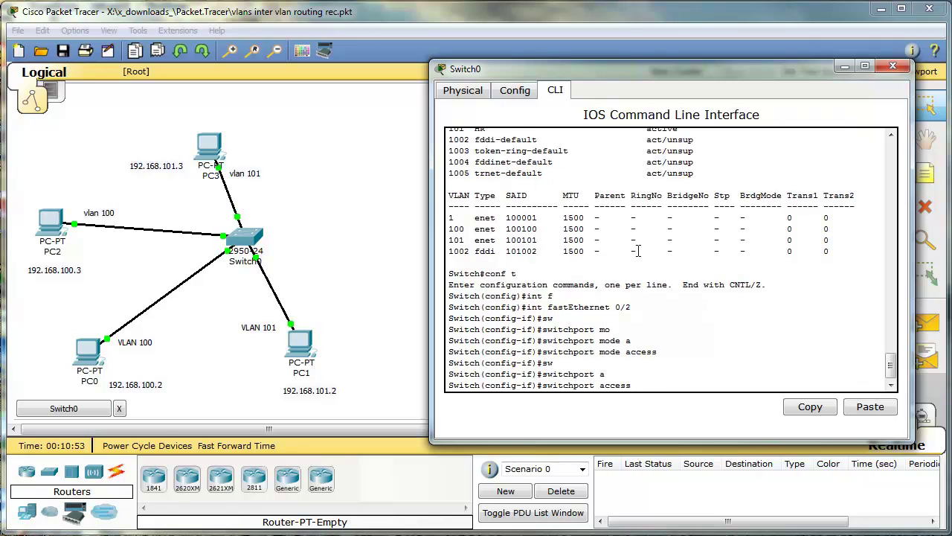
{"action": "type", "text": "l"}
{"action": "key", "text": "Tab"}
{"action": "type", "text": "101"}
{"action": "key", "text": "Return"}
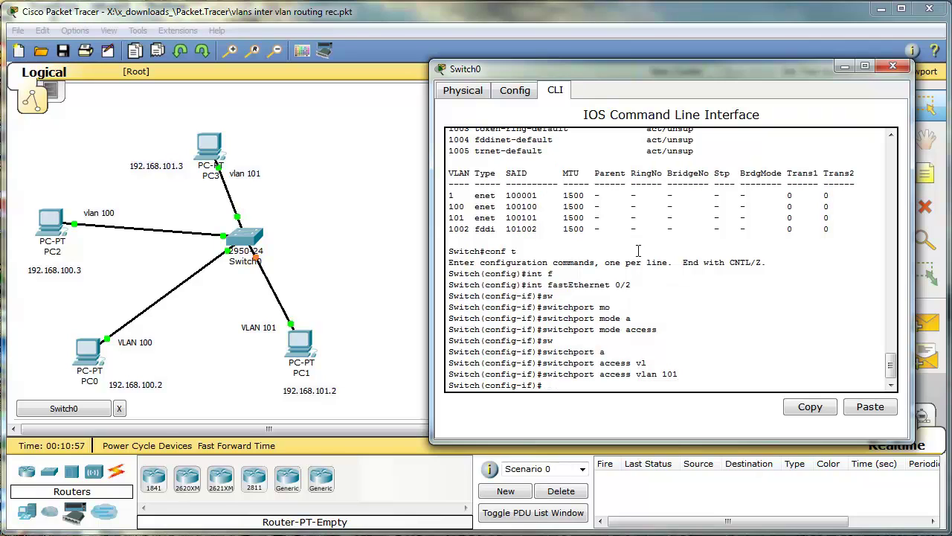
{"action": "left_click_drag", "start_coordinate": [448, 384], "coordinate": [530, 384]}
{"action": "left_click_drag", "start_coordinate": [678, 373], "coordinate": [537, 374]}
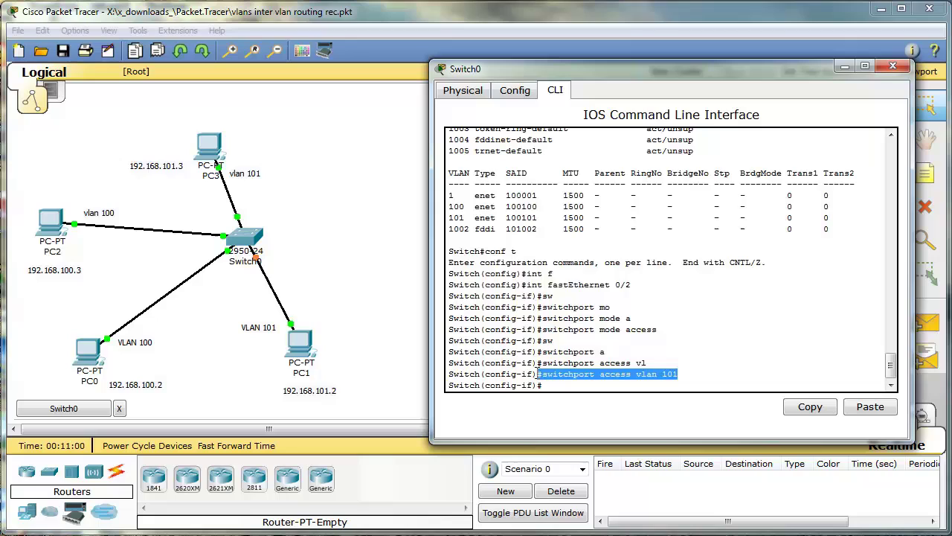
{"action": "left_click", "coordinate": [674, 349]}
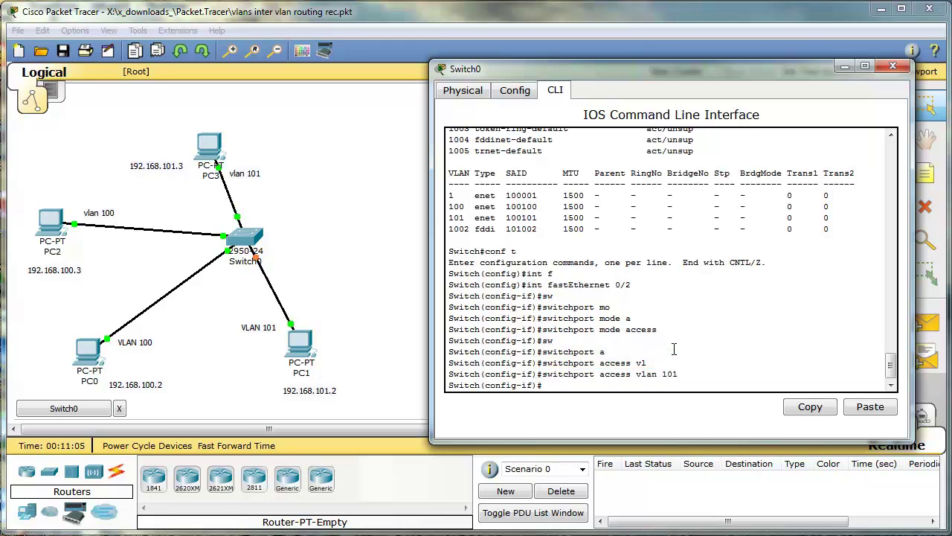
Enable spanning-tree portfast on FastEthernet0/2, then return to the topology.
{"action": "type", "text": "sw"}
{"action": "key", "text": "Tab"}
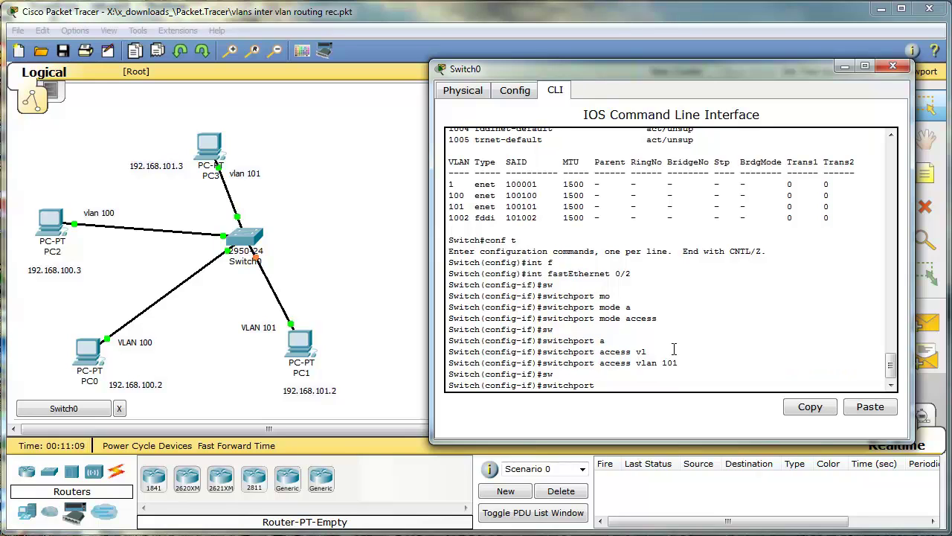
{"action": "key", "text": "BackSpace"}
{"action": "key", "text": "BackSpace"}
{"action": "key", "text": "BackSpace"}
{"action": "key", "text": "BackSpace"}
{"action": "key", "text": "BackSpace"}
{"action": "key", "text": "BackSpace"}
{"action": "key", "text": "BackSpace"}
{"action": "key", "text": "BackSpace"}
{"action": "key", "text": "BackSpace"}
{"action": "key", "text": "BackSpace"}
{"action": "key", "text": "BackSpace"}
{"action": "type", "text": "sp"}
{"action": "key", "text": "Tab"}
{"action": "type", "text": "a"}
{"action": "key", "text": "Tab"}
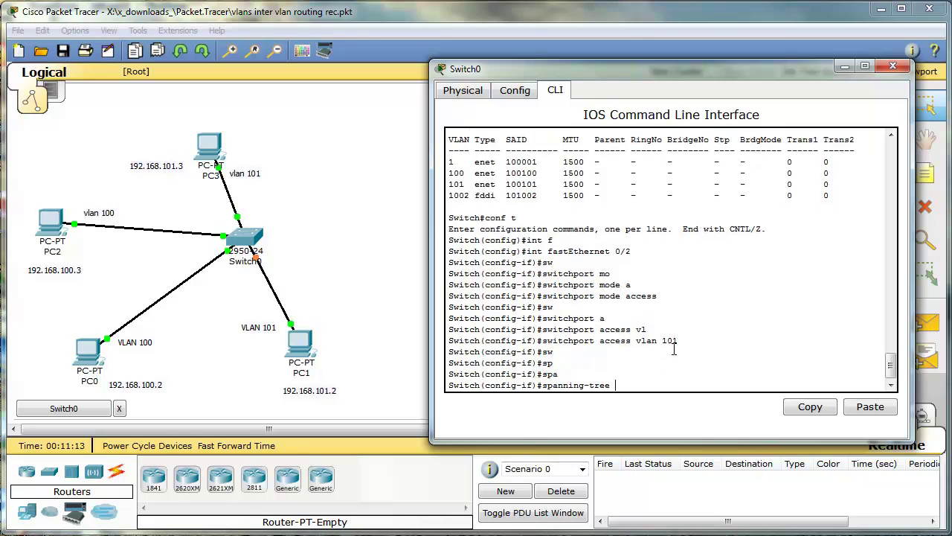
{"action": "type", "text": "por"}
{"action": "key", "text": "Tab"}
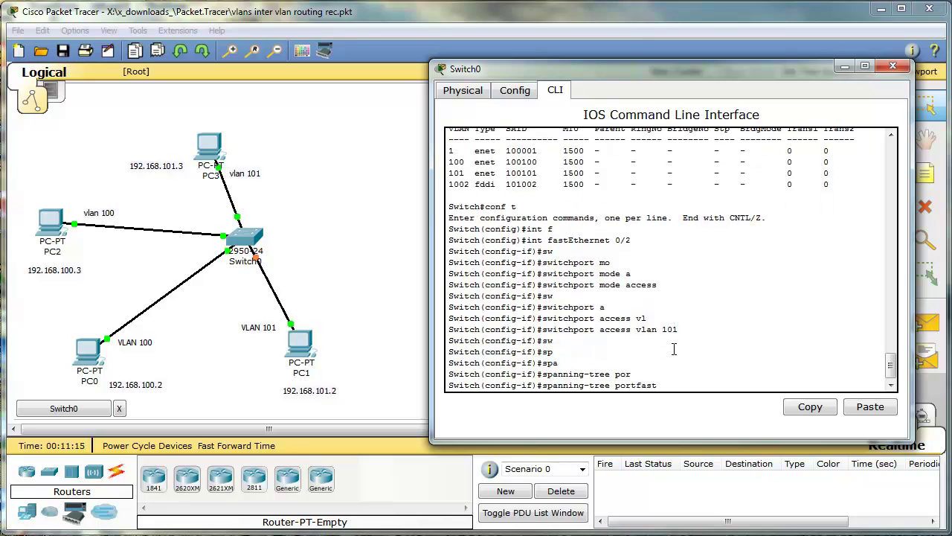
{"action": "key", "text": "Return"}
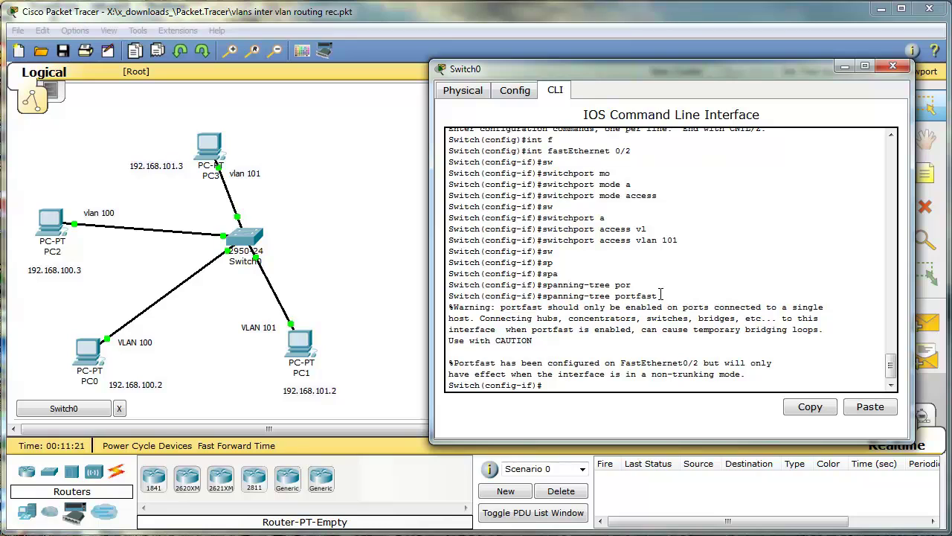
{"action": "left_click_drag", "start_coordinate": [659, 296], "coordinate": [542, 297]}
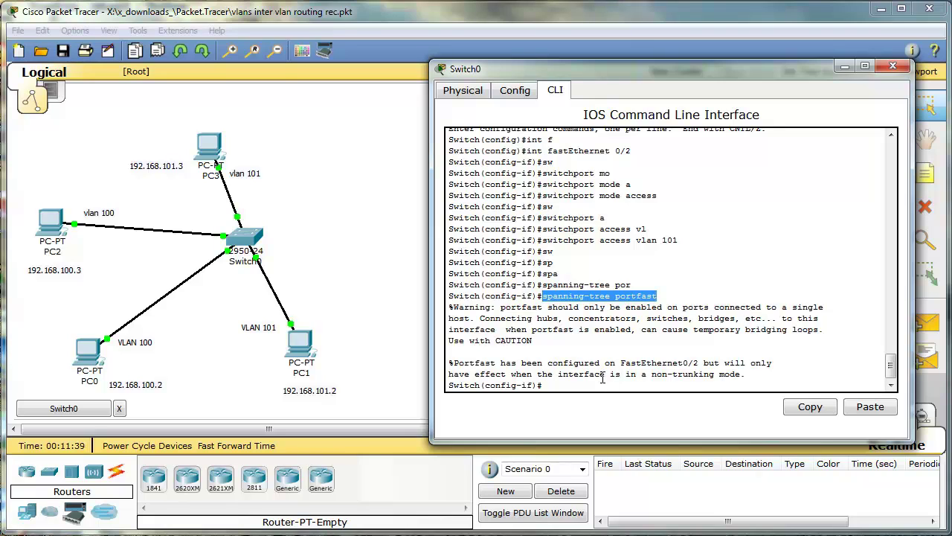
{"action": "left_click", "coordinate": [585, 342]}
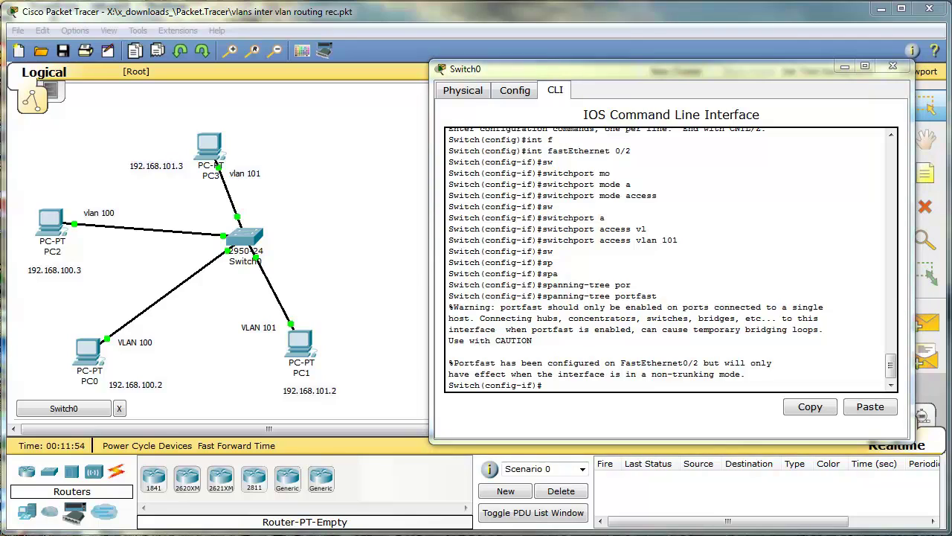
{"action": "left_click", "coordinate": [655, 70]}
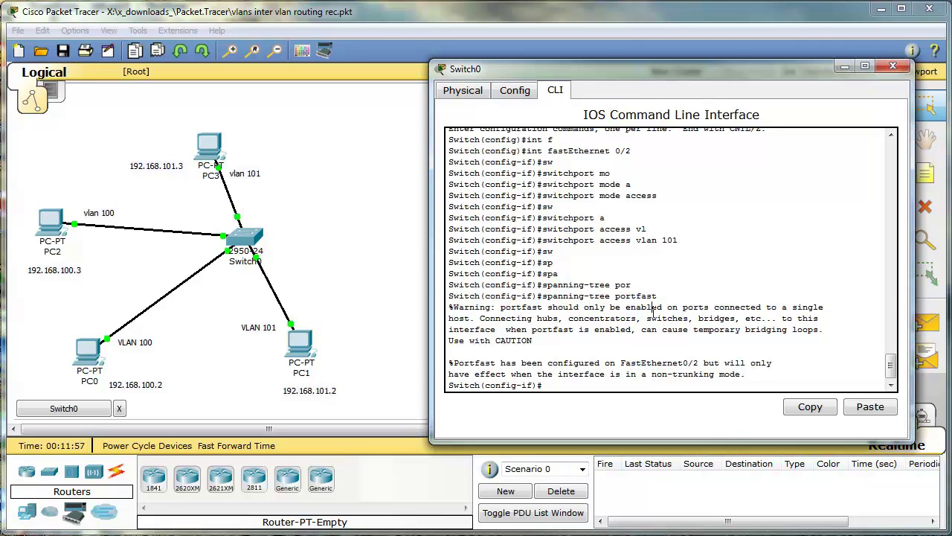
{"action": "left_click", "coordinate": [369, 234]}
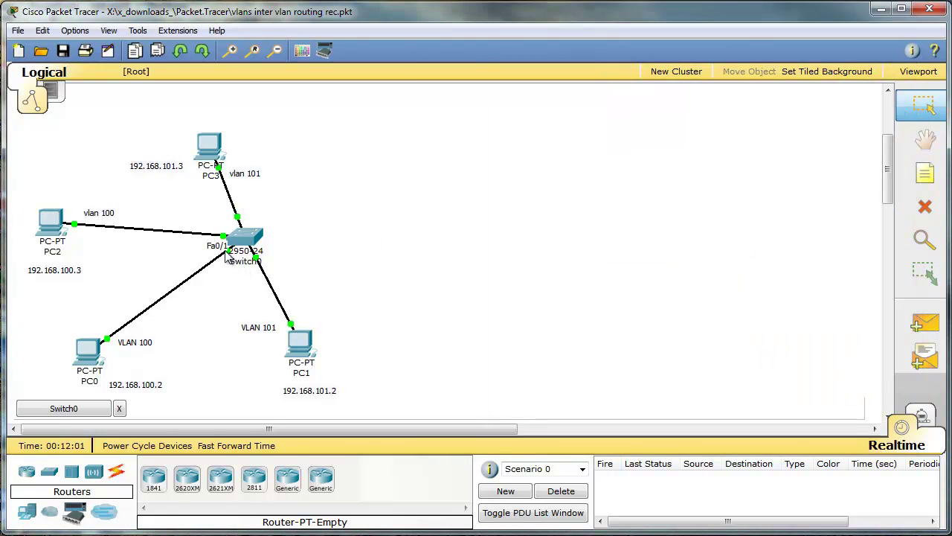
Move from Fa0/2 to interface FastEthernet0/1 and make it an access port.
{"action": "key", "text": "alt+Tab"}
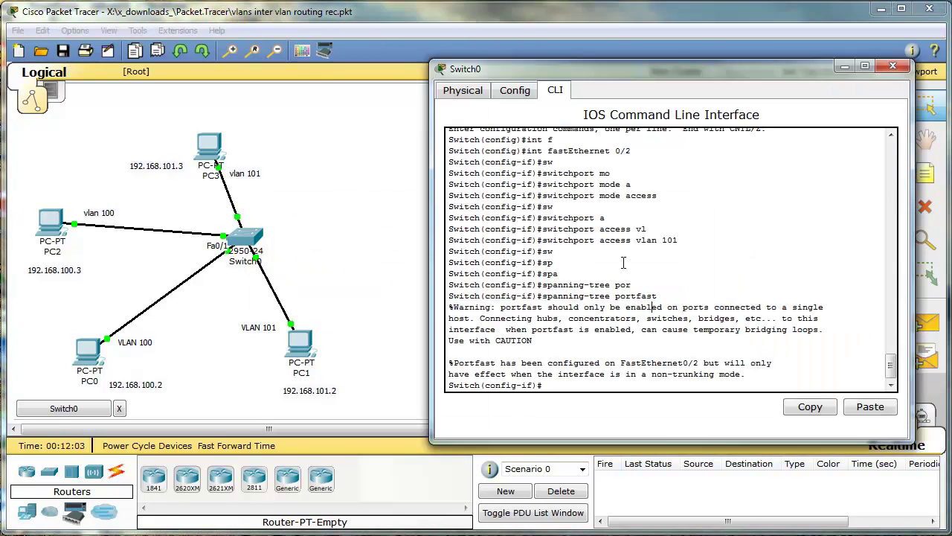
{"action": "type", "text": "exi"}
{"action": "key", "text": "Return"}
{"action": "type", "text": "int f"}
{"action": "key", "text": "Tab"}
{"action": "type", "text": "0/1"}
{"action": "key", "text": "Return"}
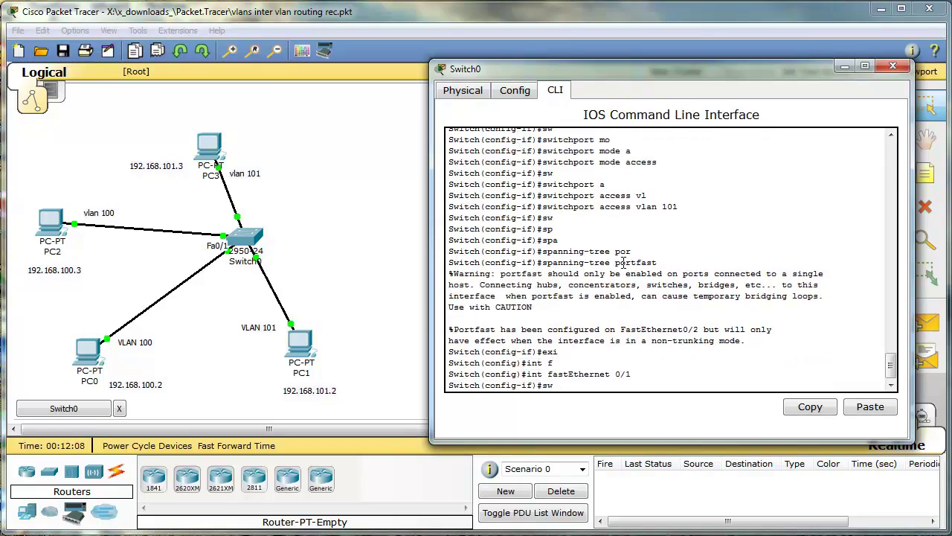
{"action": "type", "text": "sw"}
{"action": "key", "text": "Tab"}
{"action": "type", "text": "mo"}
{"action": "key", "text": "Tab"}
{"action": "type", "text": "a"}
{"action": "key", "text": "Tab"}
{"action": "key", "text": "Return"}
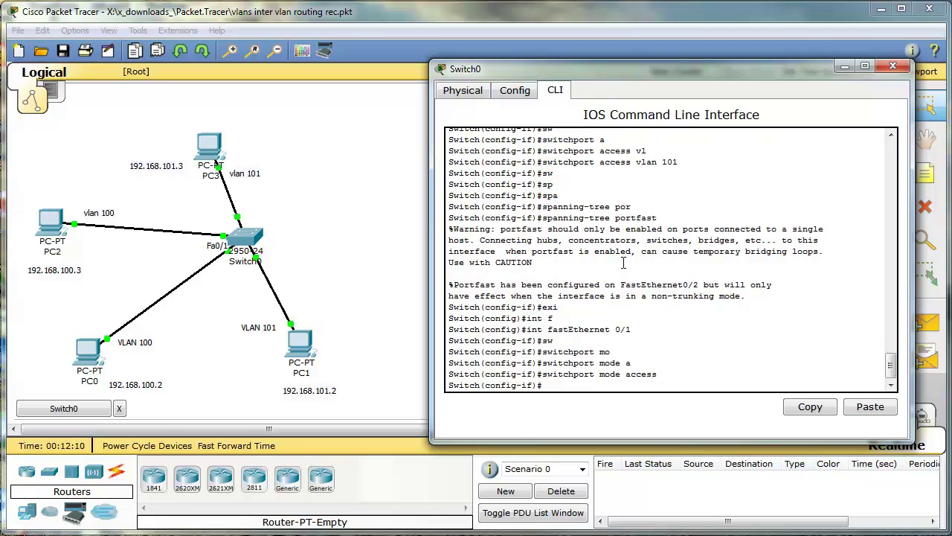
Assign FastEthernet0/1 to access VLAN 100.
{"action": "type", "text": "sw"}
{"action": "key", "text": "Tab"}
{"action": "type", "text": "ac"}
{"action": "key", "text": "Tab"}
{"action": "type", "text": "v"}
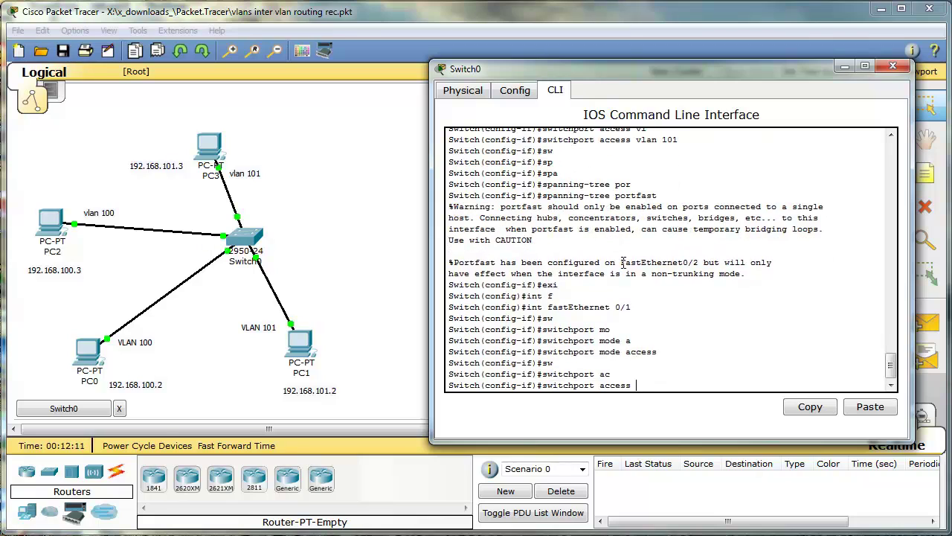
{"action": "type", "text": "l"}
{"action": "key", "text": "Tab"}
{"action": "type", "text": "100"}
{"action": "key", "text": "Return"}
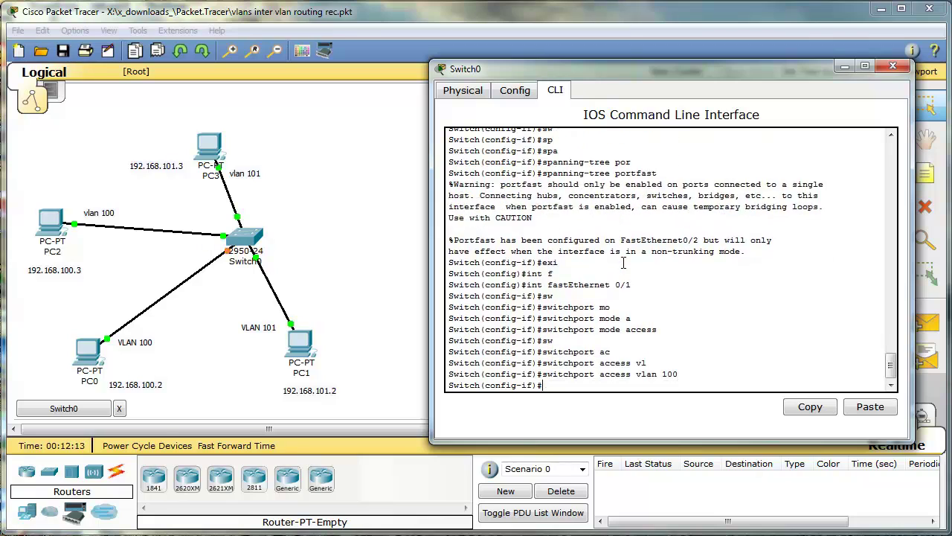
Enable spanning-tree portfast on FastEthernet0/1 and leave its interface settings.
{"action": "type", "text": "e"}
{"action": "key", "text": "BackSpace"}
{"action": "type", "text": "sp"}
{"action": "key", "text": "Tab"}
{"action": "type", "text": "a"}
{"action": "key", "text": "Tab"}
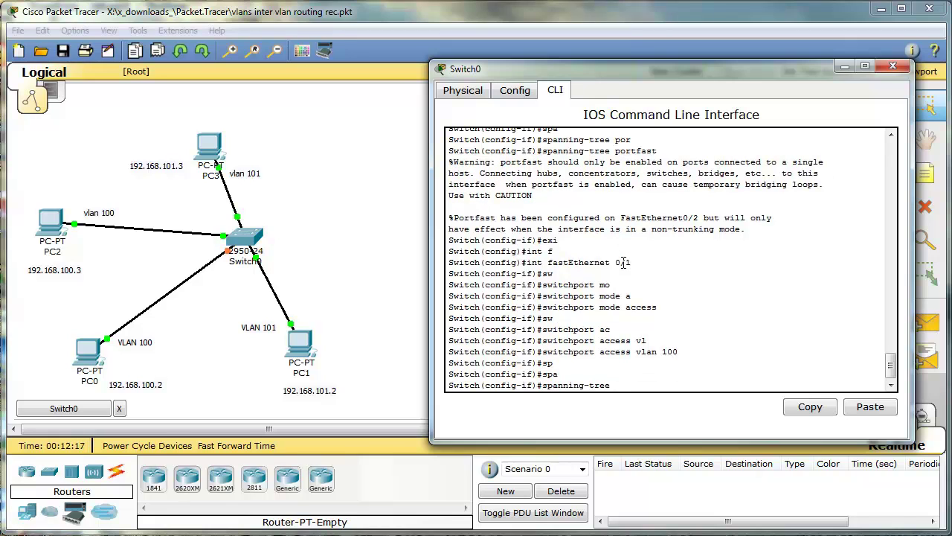
{"action": "type", "text": "por"}
{"action": "key", "text": "Tab"}
{"action": "key", "text": "Return"}
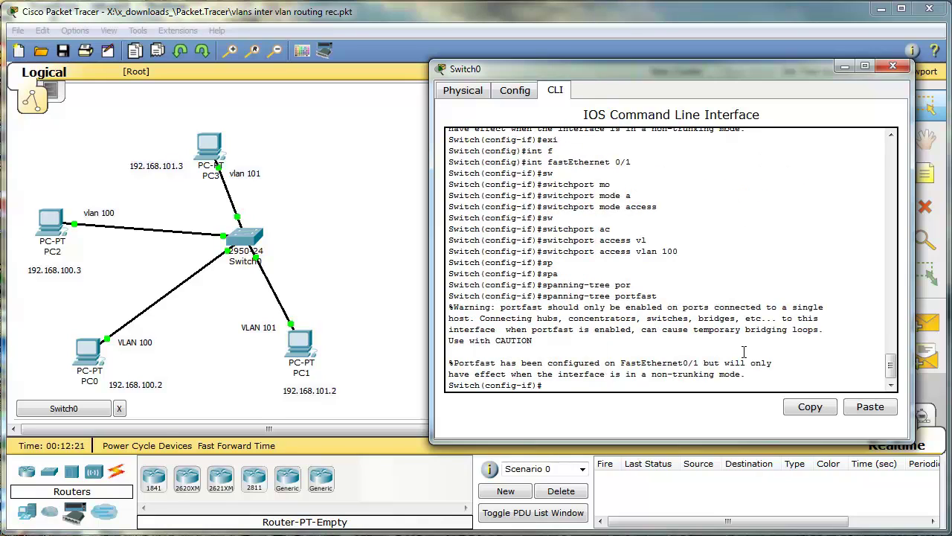
{"action": "type", "text": "exi"}
{"action": "key", "text": "Return"}
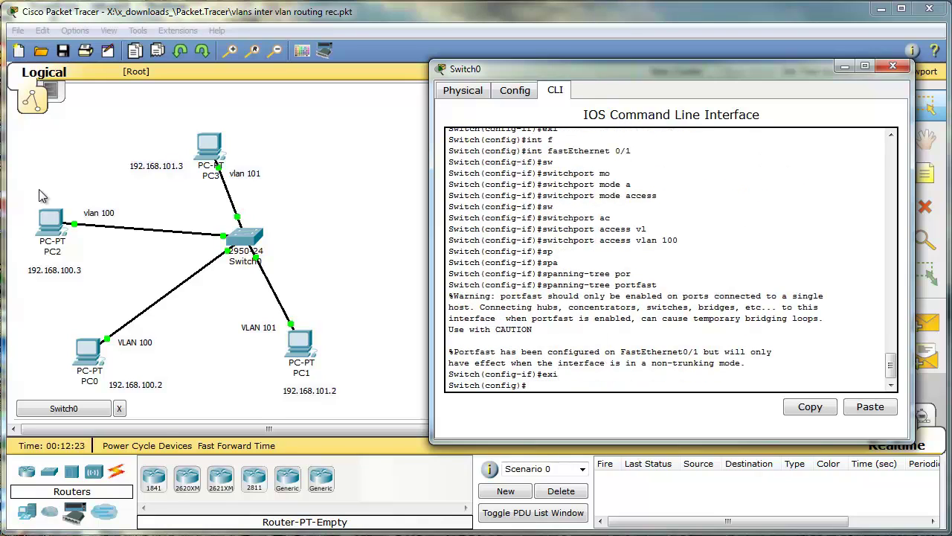
{"action": "left_click", "coordinate": [147, 218]}
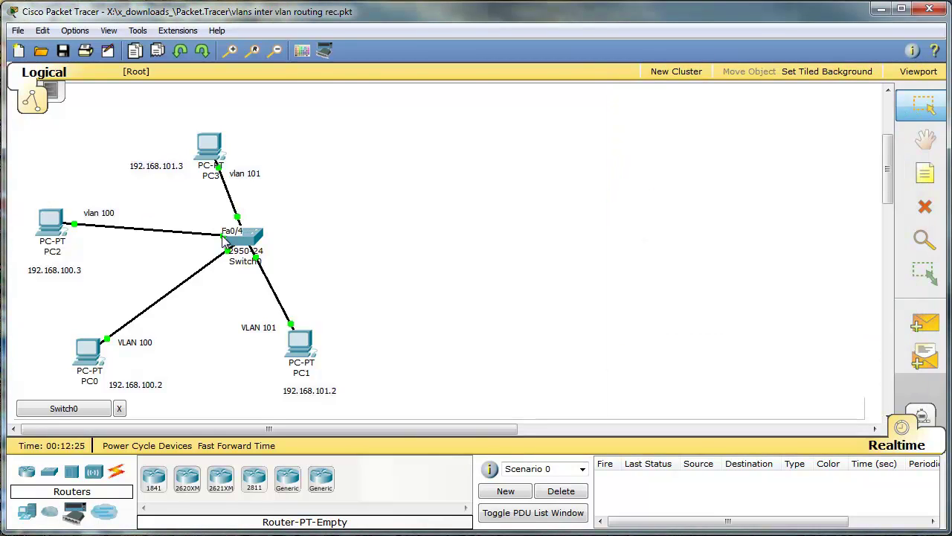
{"action": "key", "text": "alt+Tab"}
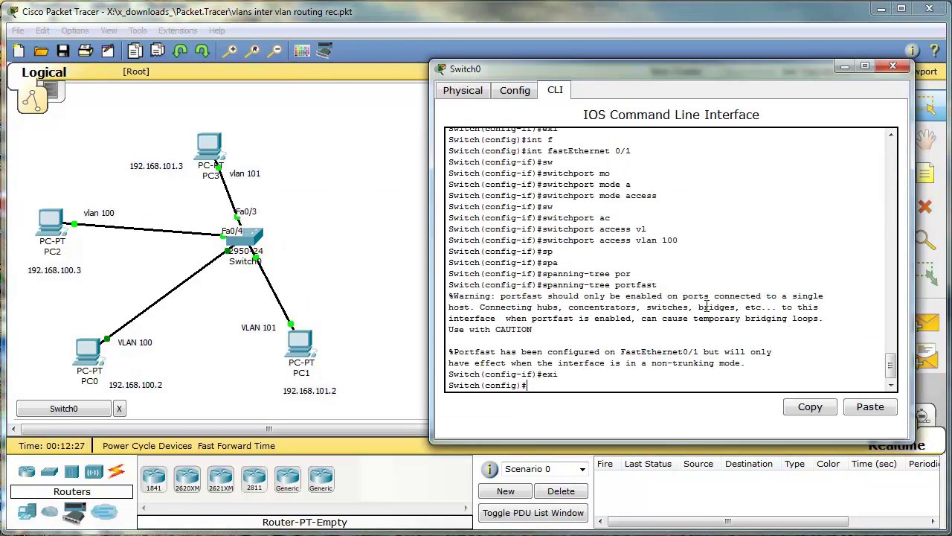
Make Switch0 port Fa0/4 an access port in VLAN 100.
{"action": "type", "text": "int f0/3"}
{"action": "key", "text": "BackSpace"}
{"action": "type", "text": "4"}
{"action": "key", "text": "Return"}
{"action": "type", "text": "sw"}
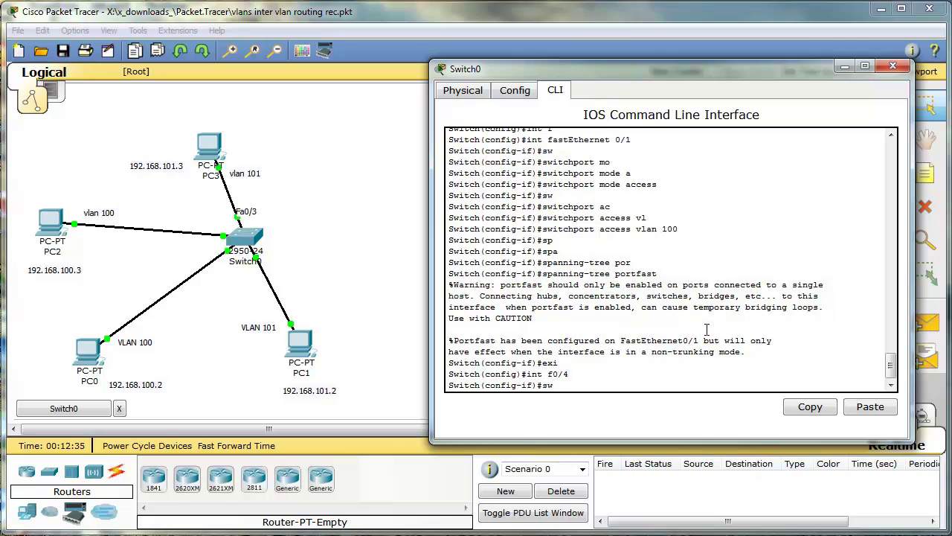
{"action": "key", "text": "Tab"}
{"action": "type", "text": "mo"}
{"action": "key", "text": "Tab"}
{"action": "type", "text": "a"}
{"action": "key", "text": "Tab"}
{"action": "key", "text": "Return"}
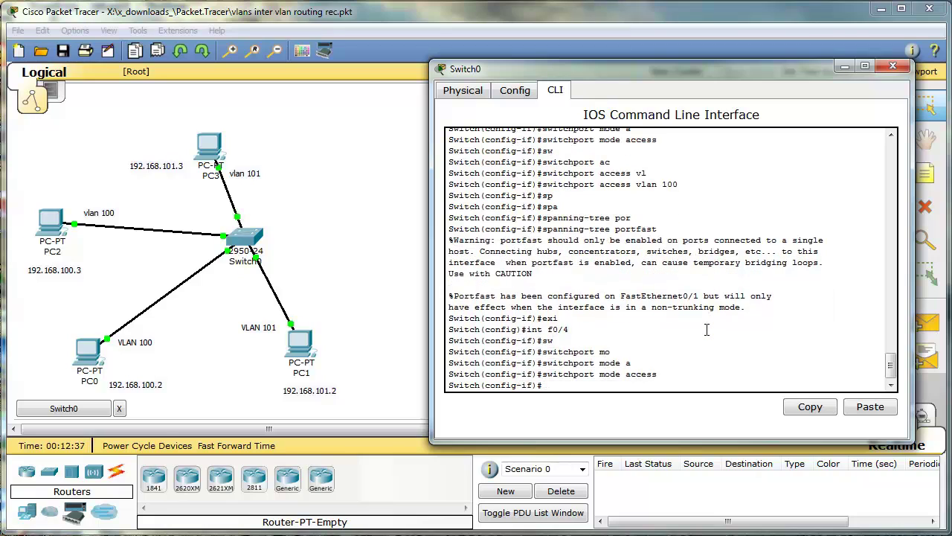
{"action": "type", "text": "sw"}
{"action": "key", "text": "Tab"}
{"action": "type", "text": "ac"}
{"action": "key", "text": "Tab"}
{"action": "type", "text": "vl"}
{"action": "key", "text": "Tab"}
{"action": "type", "text": "100"}
{"action": "key", "text": "Return"}
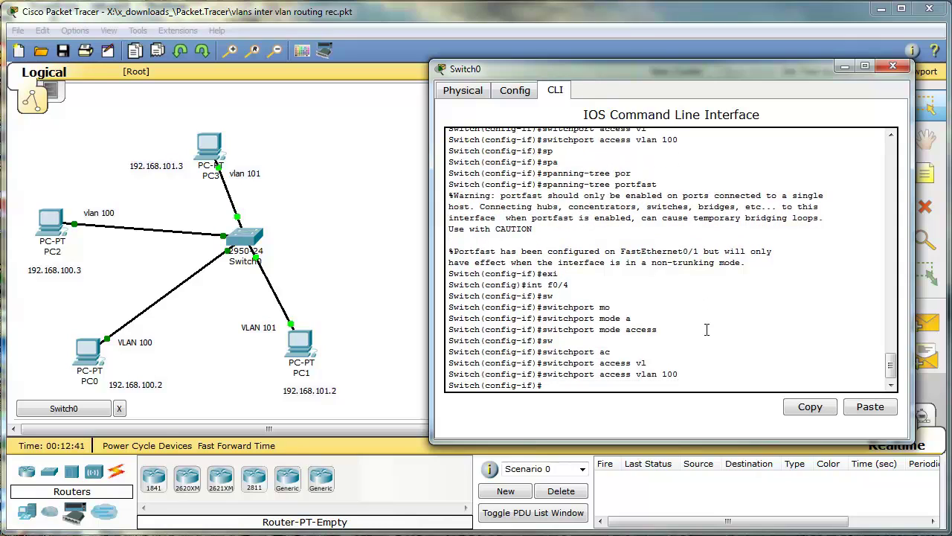
Enable spanning-tree portfast on Fa0/4 and exit the interface.
{"action": "type", "text": "sp"}
{"action": "key", "text": "Tab"}
{"action": "type", "text": "a"}
{"action": "key", "text": "Tab"}
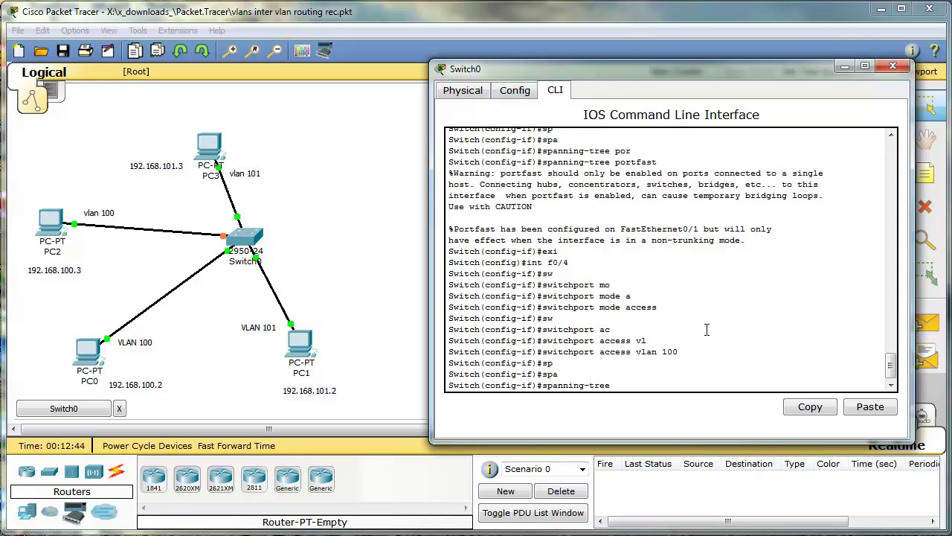
{"action": "type", "text": "por"}
{"action": "key", "text": "Tab"}
{"action": "key", "text": "Return"}
{"action": "type", "text": "exi"}
{"action": "key", "text": "Return"}
Make Switch0 port Fa0/3 an access port in VLAN 101.
{"action": "type", "text": "int"}
{"action": "key", "text": "Tab"}
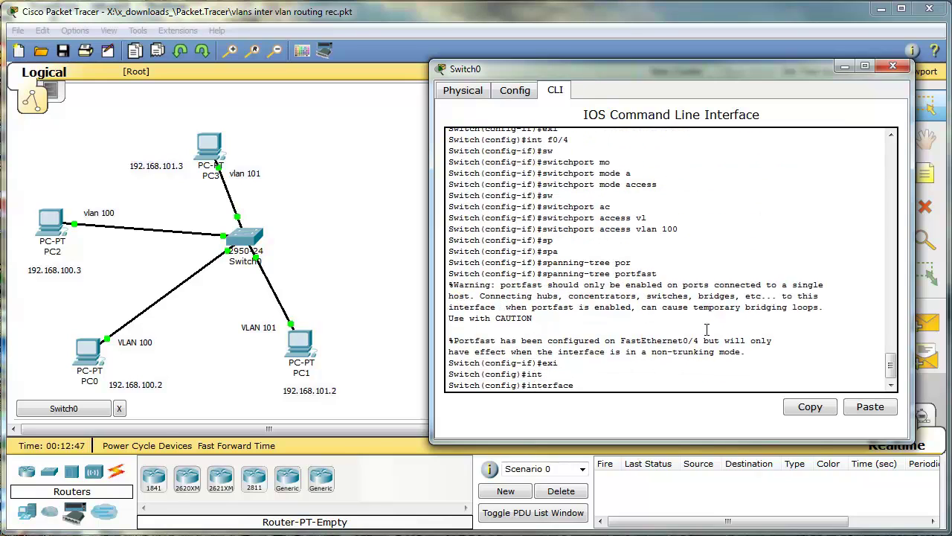
{"action": "type", "text": "f"}
{"action": "key", "text": "Tab"}
{"action": "type", "text": "0/3"}
{"action": "key", "text": "Return"}
{"action": "type", "text": "sw"}
{"action": "key", "text": "Tab"}
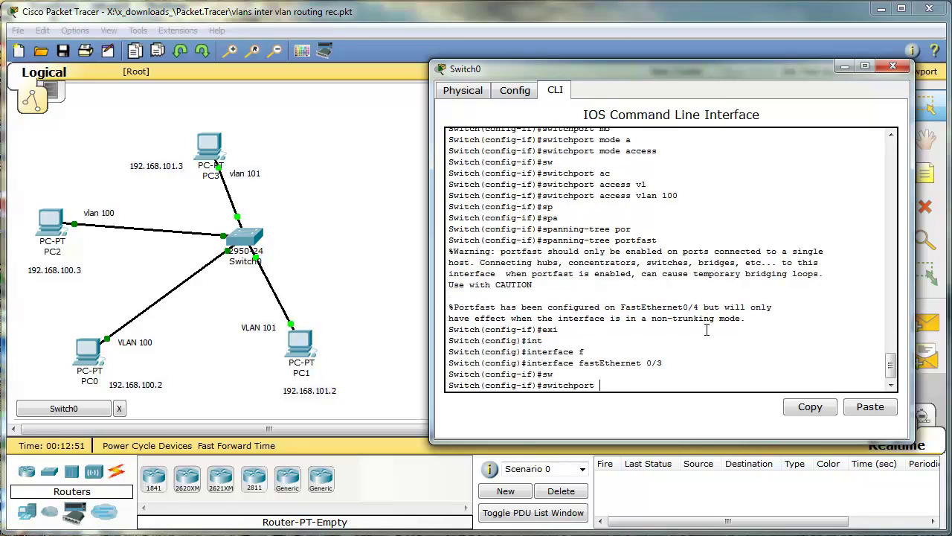
{"action": "type", "text": "mo"}
{"action": "key", "text": "Tab"}
{"action": "type", "text": "a"}
{"action": "key", "text": "Tab"}
{"action": "key", "text": "Return"}
{"action": "type", "text": "sw"}
{"action": "key", "text": "Tab"}
{"action": "type", "text": "a"}
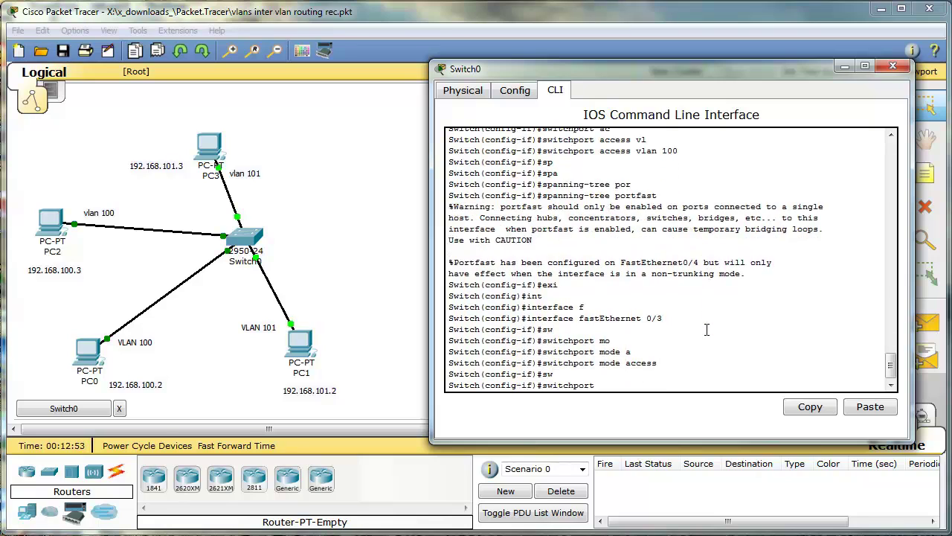
{"action": "key", "text": "Tab"}
{"action": "type", "text": "vl"}
{"action": "key", "text": "Tab"}
{"action": "type", "text": "101"}
{"action": "key", "text": "Return"}
Enable spanning-tree portfast on Fa0/3.
{"action": "type", "text": "sp"}
{"action": "key", "text": "Tab"}
{"action": "type", "text": "a"}
{"action": "key", "text": "Tab"}
{"action": "type", "text": "por"}
{"action": "key", "text": "Tab"}
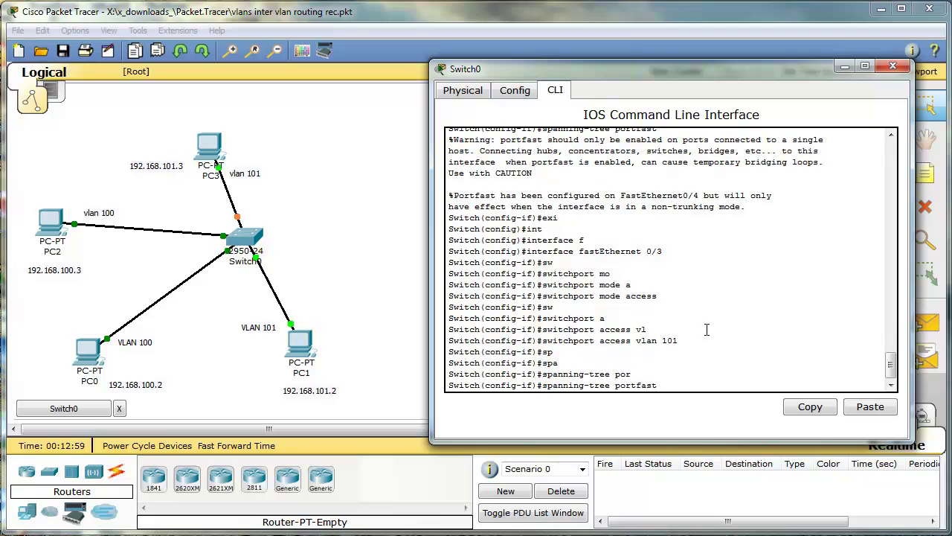
{"action": "key", "text": "Return"}
Exit configuration with Ctrl+Z, run show vlan, and highlight the Marketing and HR rows.
{"action": "key", "text": "ctrl+z"}
{"action": "key", "text": "Return"}
{"action": "key", "text": "Return"}
{"action": "type", "text": "sh vlan"}
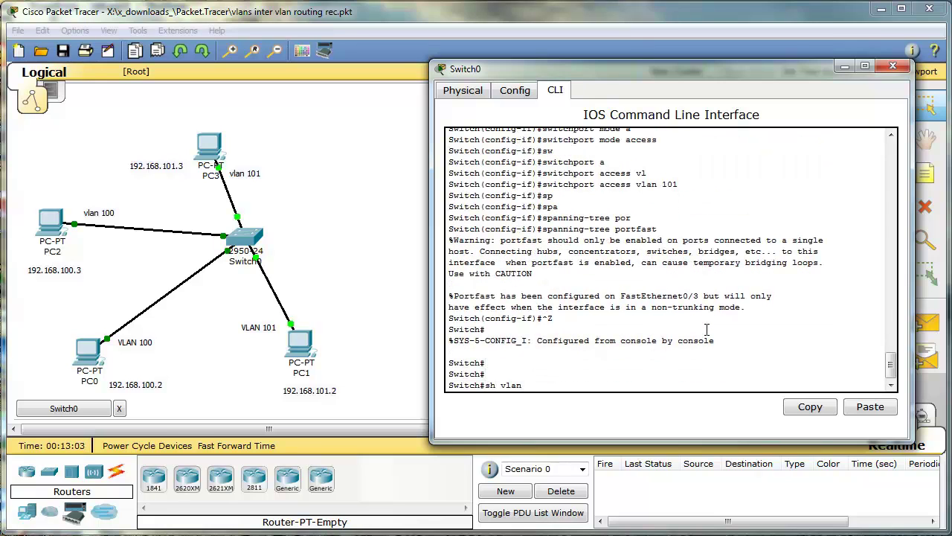
{"action": "key", "text": "Return"}
{"action": "left_click_drag", "start_coordinate": [787, 241], "coordinate": [448, 229]}
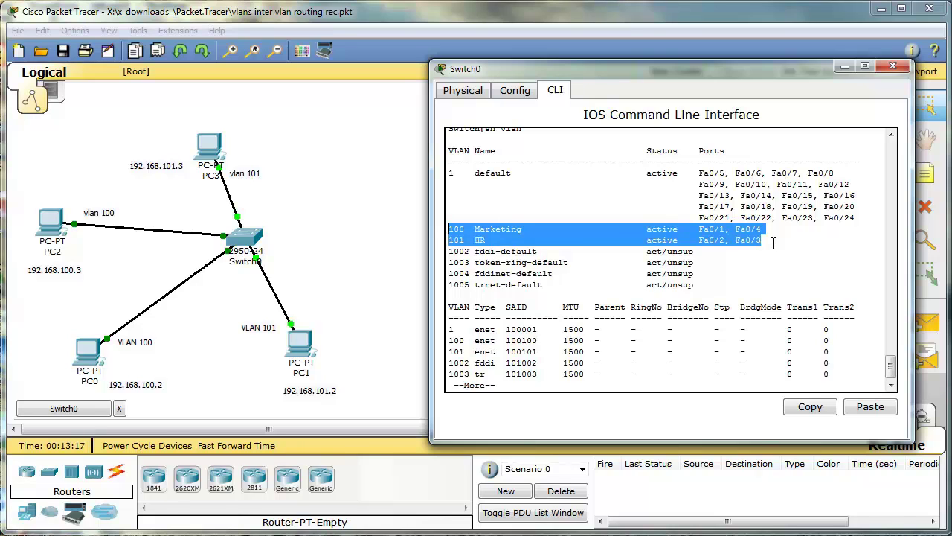
Close the Switch0 console, add two PC2-to-PC0 simple PDU pings, then delete them.
{"action": "left_click", "coordinate": [892, 65]}
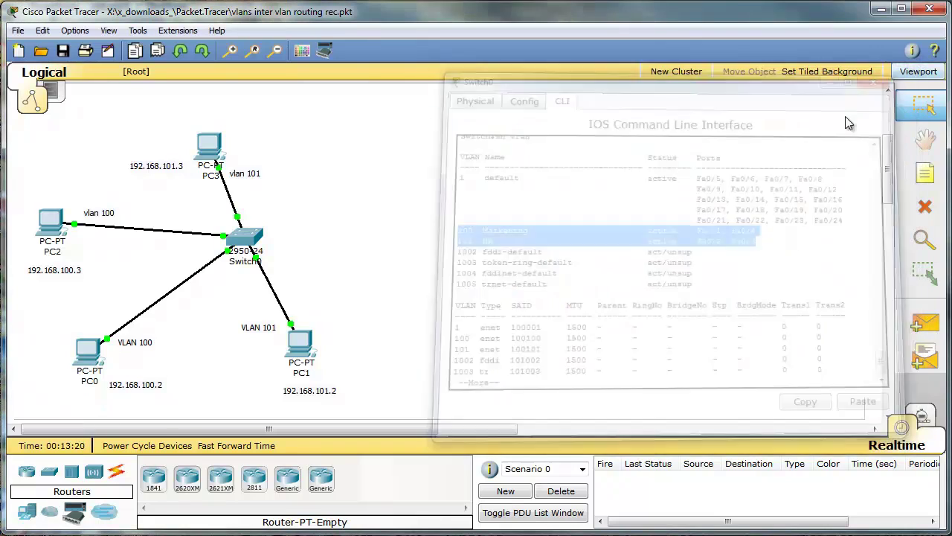
{"action": "left_click", "coordinate": [923, 324]}
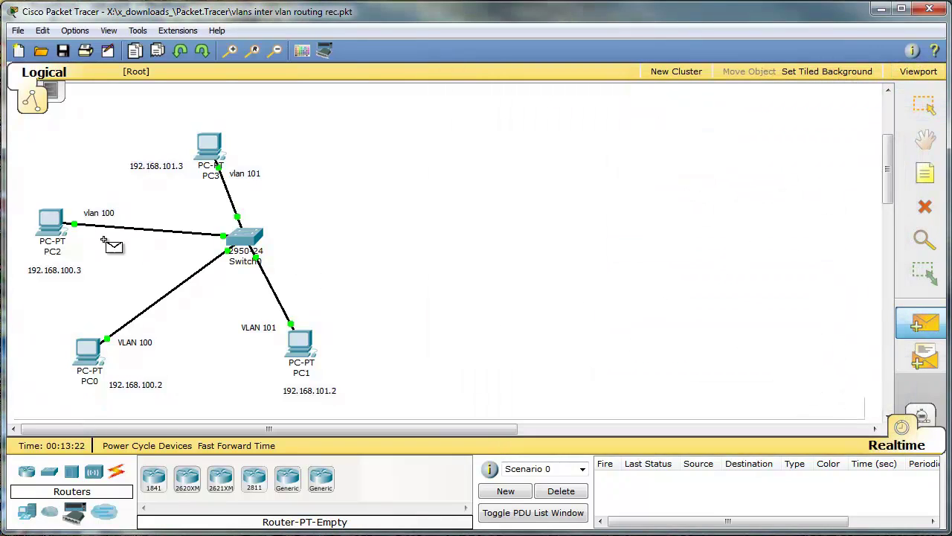
{"action": "left_click", "coordinate": [51, 226]}
{"action": "left_click", "coordinate": [86, 351]}
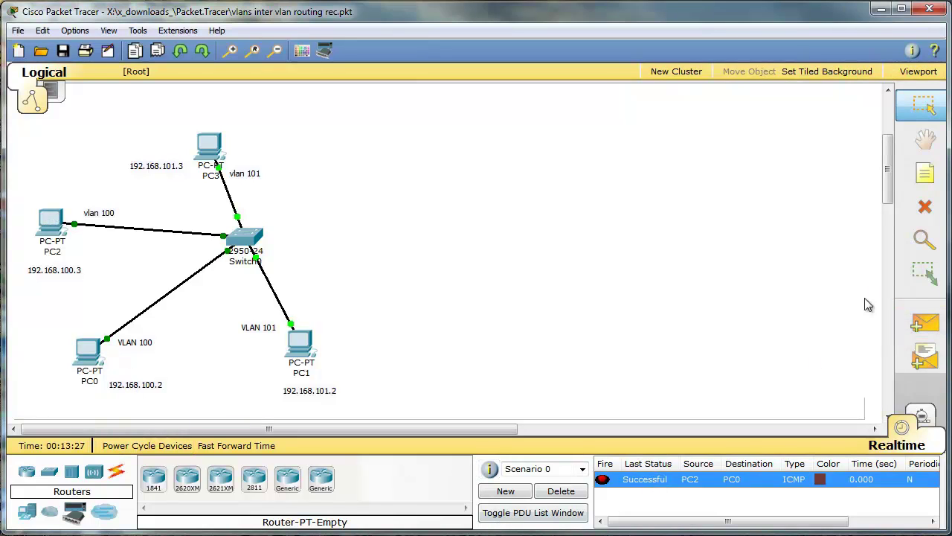
{"action": "left_click", "coordinate": [935, 328]}
{"action": "left_click", "coordinate": [54, 225]}
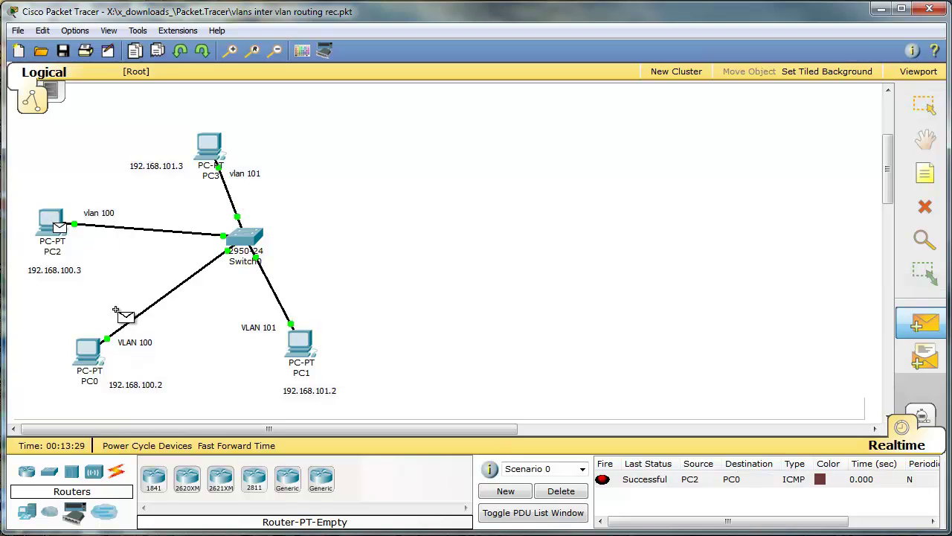
{"action": "left_click", "coordinate": [89, 349]}
{"action": "left_click", "coordinate": [559, 492]}
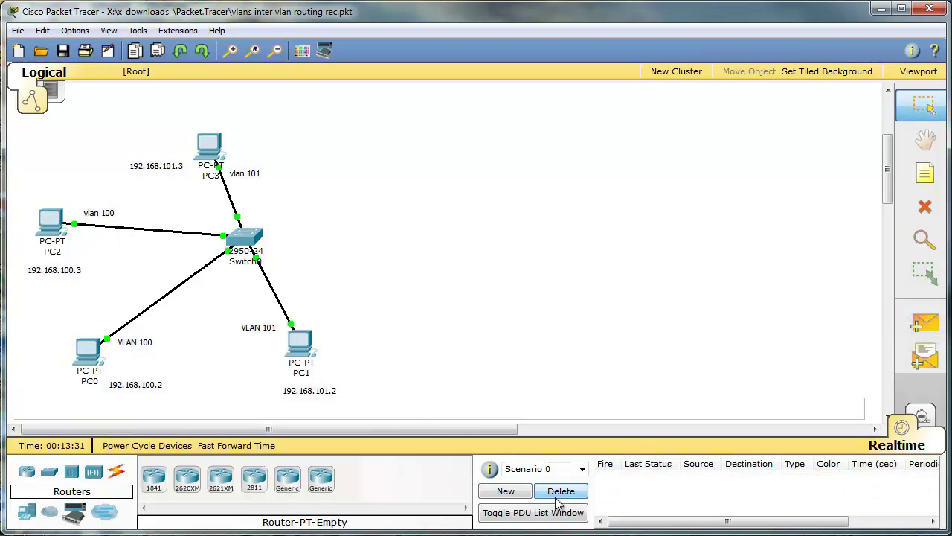
Add two PC3-to-PC1 simple PDU pings, then delete them.
{"action": "left_click", "coordinate": [923, 323]}
{"action": "left_click", "coordinate": [213, 147]}
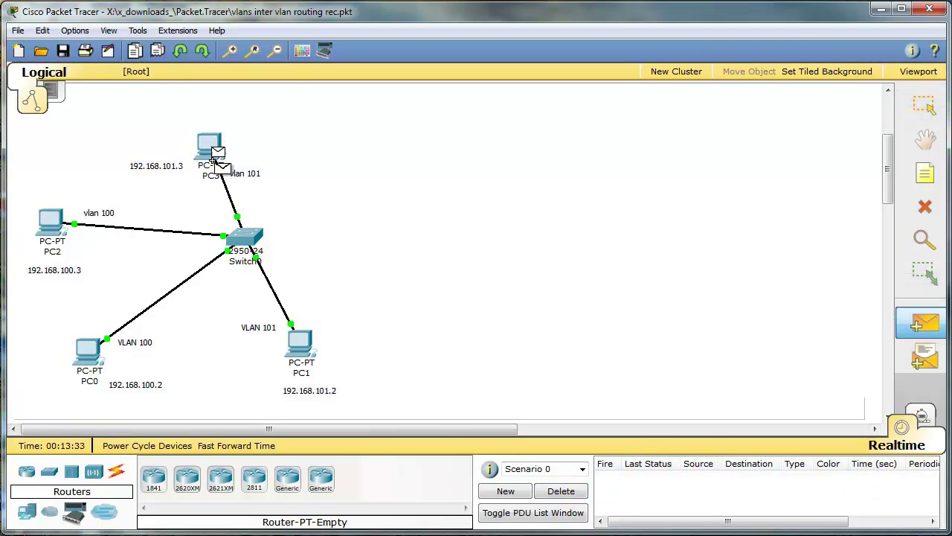
{"action": "left_click", "coordinate": [300, 345]}
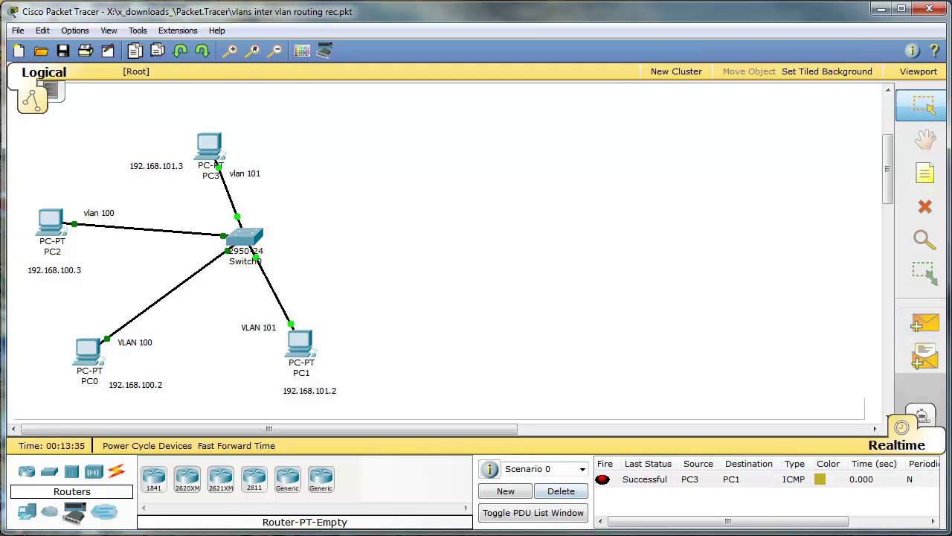
{"action": "left_click", "coordinate": [935, 322]}
{"action": "left_click", "coordinate": [212, 146]}
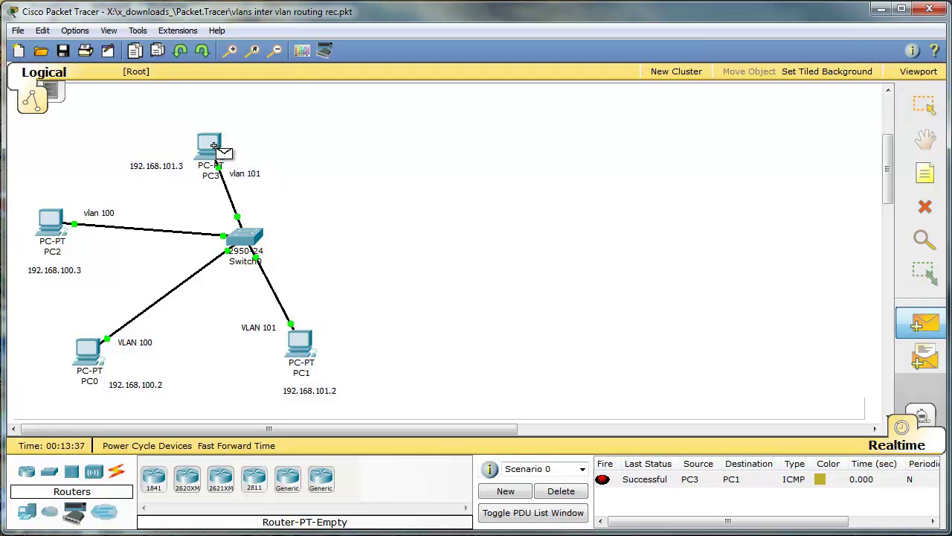
{"action": "left_click", "coordinate": [291, 344]}
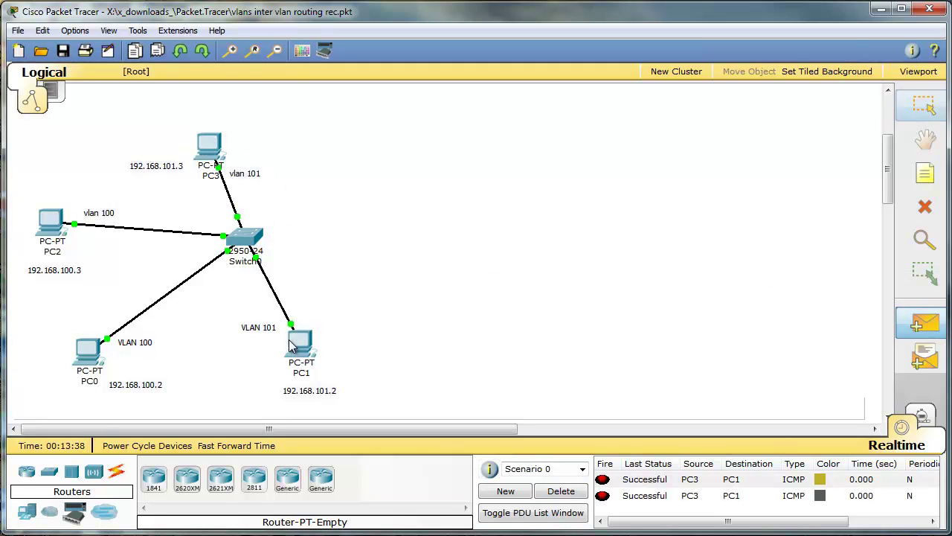
{"action": "left_click", "coordinate": [561, 491]}
Ping PC1 from PC2 twice, see it fail, delete the pings, and nudge the PC labels.
{"action": "left_click", "coordinate": [922, 322]}
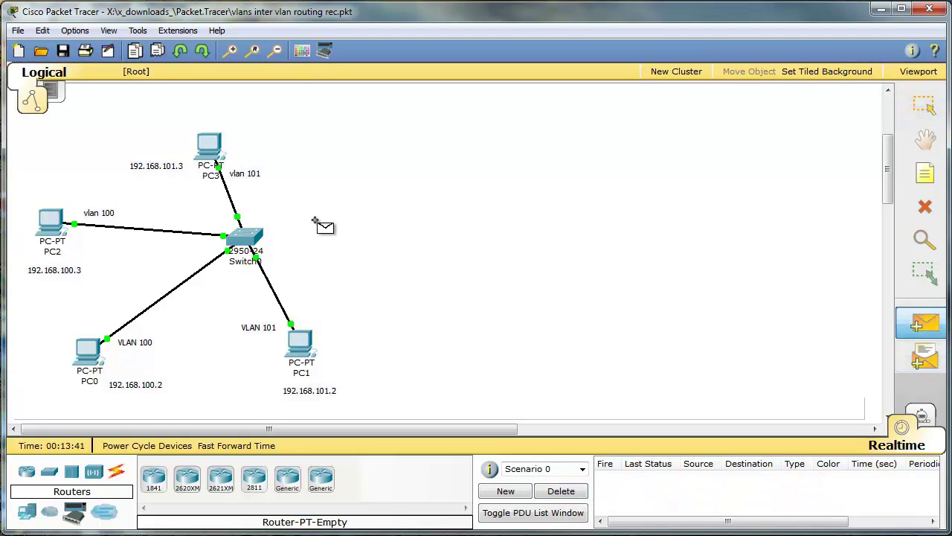
{"action": "left_click", "coordinate": [50, 222]}
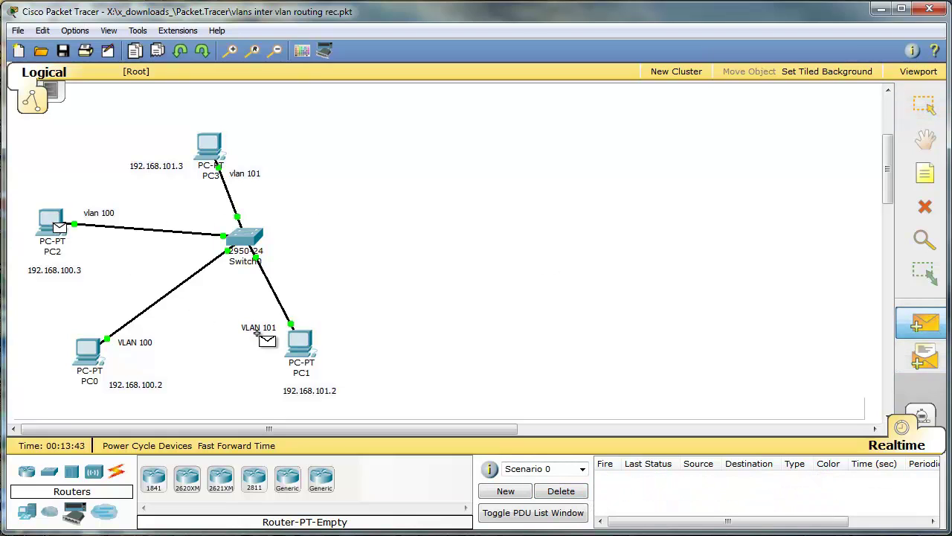
{"action": "left_click", "coordinate": [298, 342]}
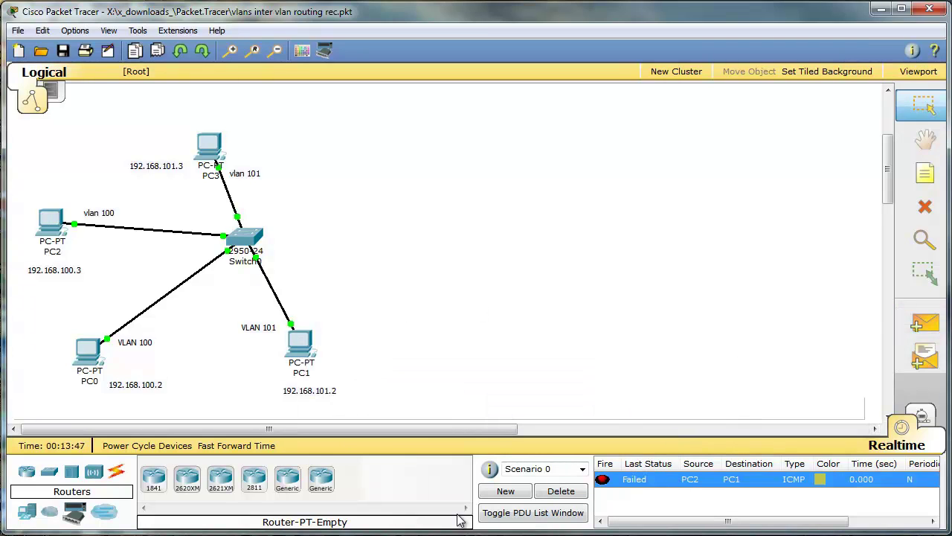
{"action": "left_click", "coordinate": [925, 324]}
{"action": "left_click", "coordinate": [52, 223]}
{"action": "left_click", "coordinate": [298, 342]}
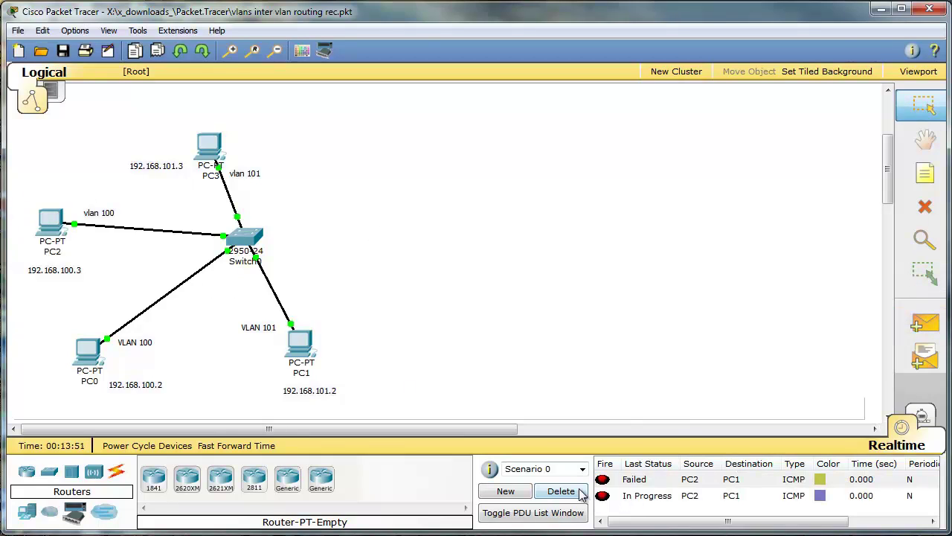
{"action": "left_click", "coordinate": [564, 491]}
{"action": "mouse_move", "coordinate": [309, 398]}
{"action": "left_mouse_down"}
{"action": "mouse_move", "coordinate": [290, 395]}
{"action": "mouse_move", "coordinate": [306, 400]}
{"action": "left_mouse_up"}
{"action": "mouse_move", "coordinate": [69, 271]}
{"action": "left_mouse_down"}
{"action": "mouse_move", "coordinate": [82, 266]}
{"action": "mouse_move", "coordinate": [71, 269]}
{"action": "left_mouse_up"}
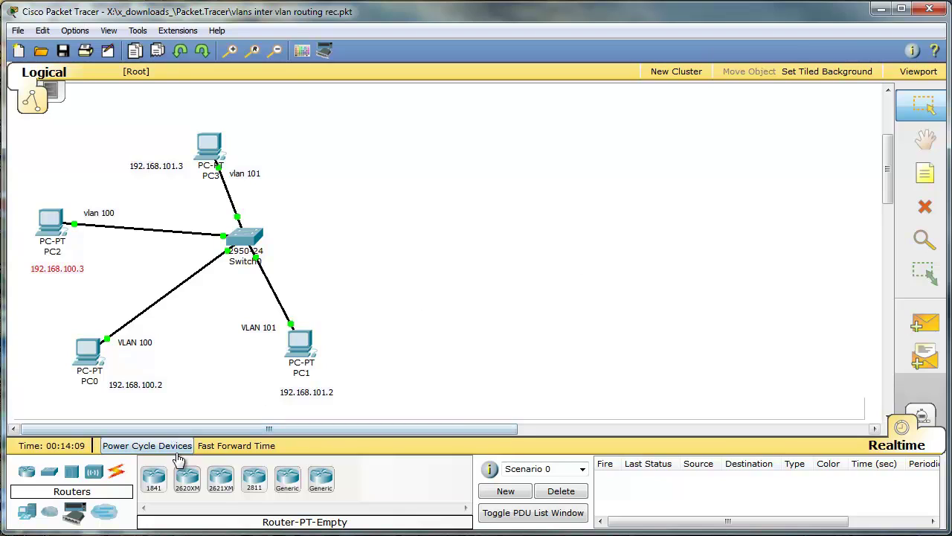
Add an 1841 Router0 and cable Switch0 Fa0/10 to Router0 Fa0/0 with copper straight-through.
{"action": "left_click_drag", "start_coordinate": [162, 477], "coordinate": [399, 158]}
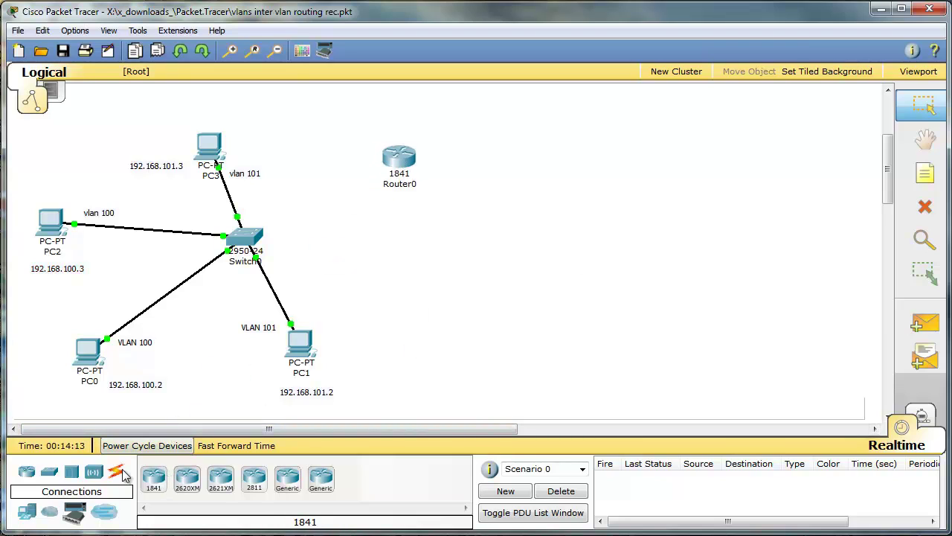
{"action": "left_click", "coordinate": [116, 471]}
{"action": "left_click", "coordinate": [221, 484]}
{"action": "left_click", "coordinate": [247, 236]}
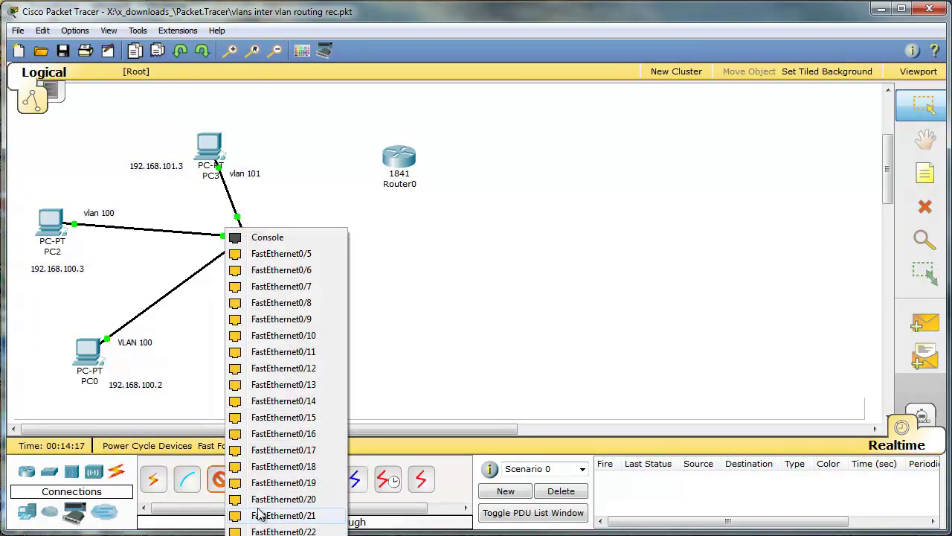
{"action": "left_click", "coordinate": [304, 335]}
{"action": "left_click", "coordinate": [398, 159]}
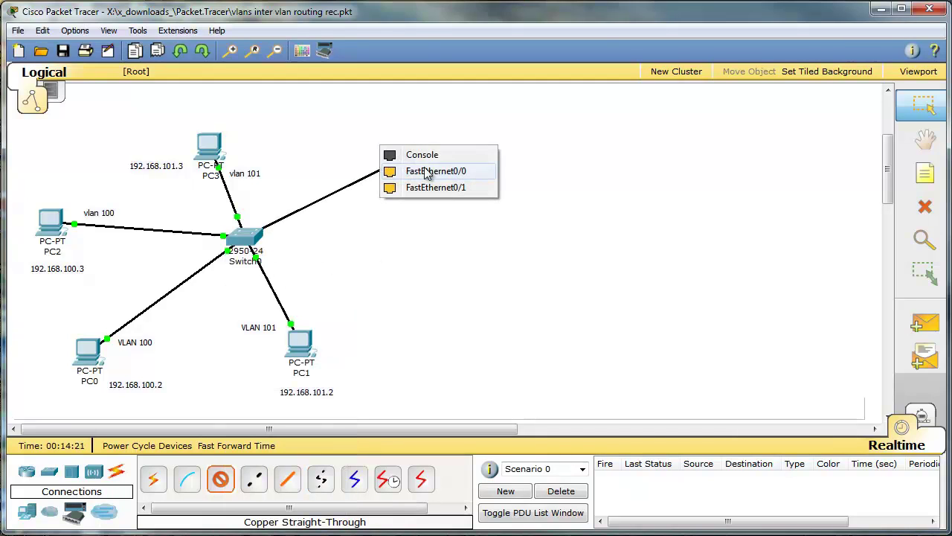
{"action": "left_click", "coordinate": [438, 173]}
Place notes labelling the link ends F0/0 and F0/10.
{"action": "left_click", "coordinate": [925, 173]}
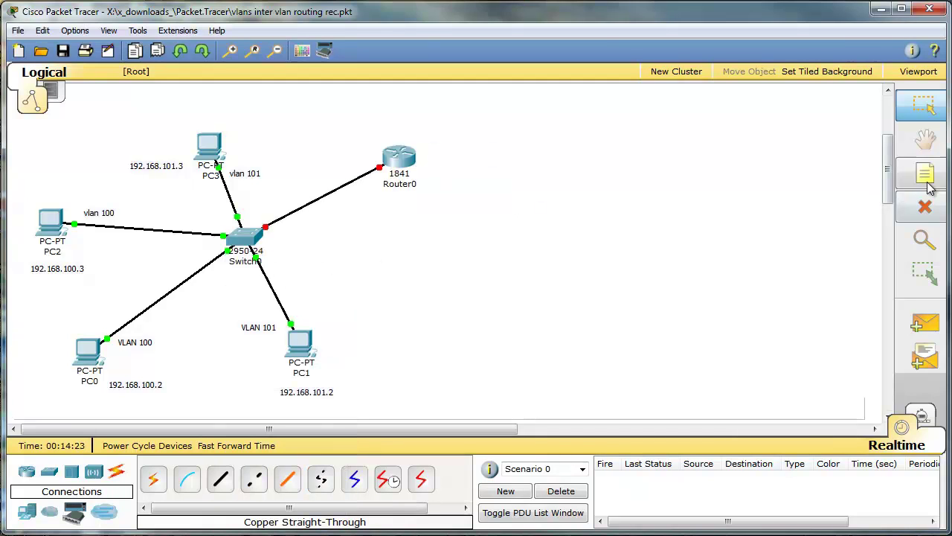
{"action": "left_click", "coordinate": [319, 165]}
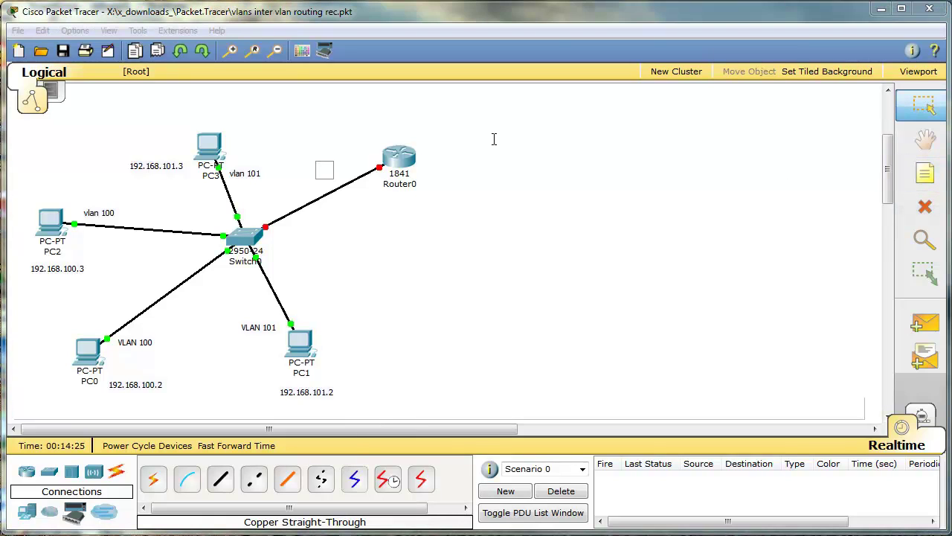
{"action": "type", "text": "F"}
{"action": "left_click", "coordinate": [505, 156]}
{"action": "left_click", "coordinate": [924, 173]}
{"action": "left_click", "coordinate": [262, 207]}
{"action": "type", "text": "F0"}
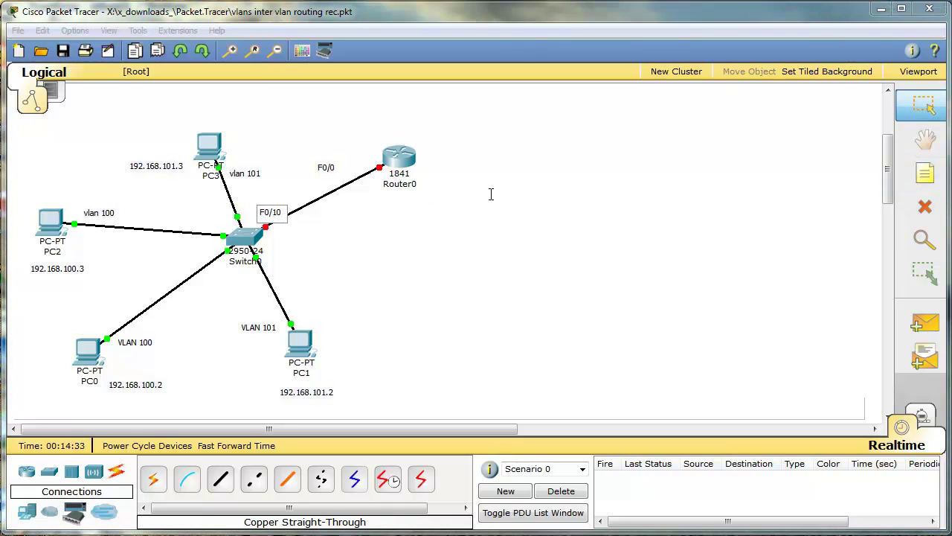
{"action": "left_click", "coordinate": [491, 195]}
Move the F0/0 note beside the router and add a TRUNK note on the link.
{"action": "left_click_drag", "start_coordinate": [334, 170], "coordinate": [382, 167]}
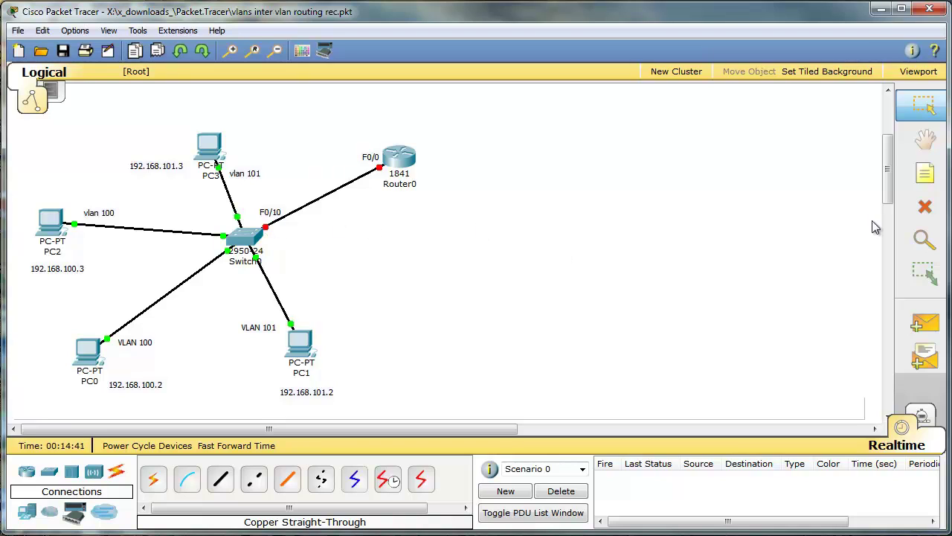
{"action": "left_click", "coordinate": [924, 173]}
{"action": "left_click", "coordinate": [324, 206]}
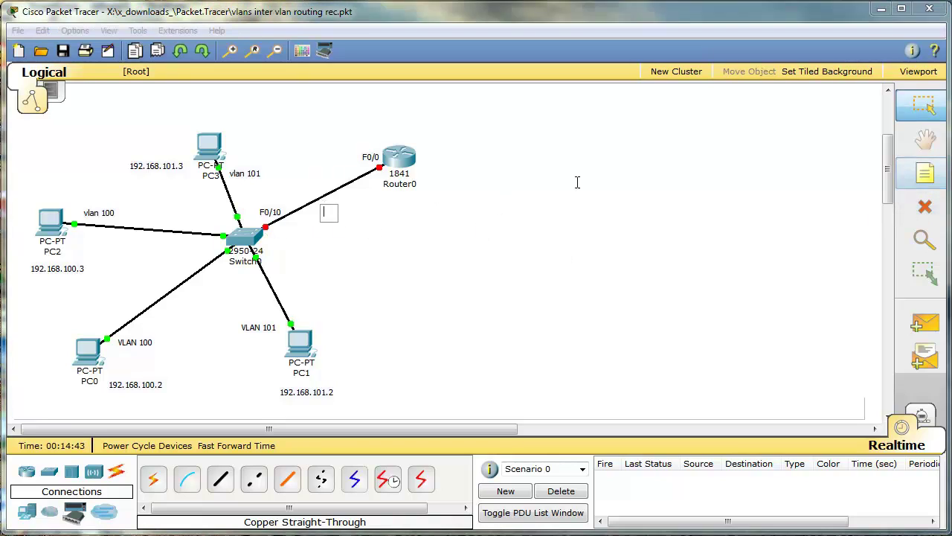
{"action": "type", "text": "TRUNK"}
{"action": "left_click", "coordinate": [591, 181]}
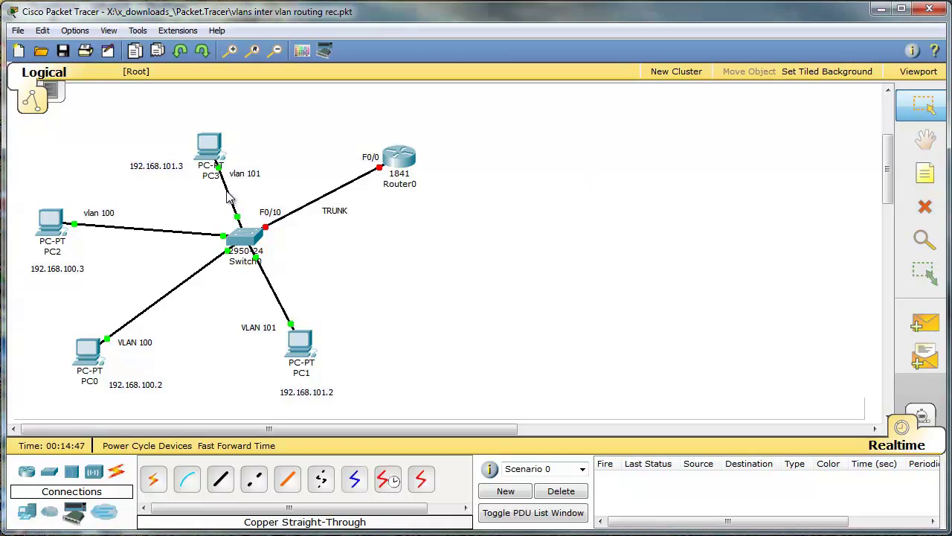
Reposition the vlan 101, vlan 100 and TRUNK notes, then bring up Switch0's window.
{"action": "left_click_drag", "start_coordinate": [242, 178], "coordinate": [239, 158]}
{"action": "mouse_move", "coordinate": [86, 217]}
{"action": "left_mouse_down"}
{"action": "mouse_move", "coordinate": [309, 195]}
{"action": "mouse_move", "coordinate": [74, 208]}
{"action": "left_mouse_up"}
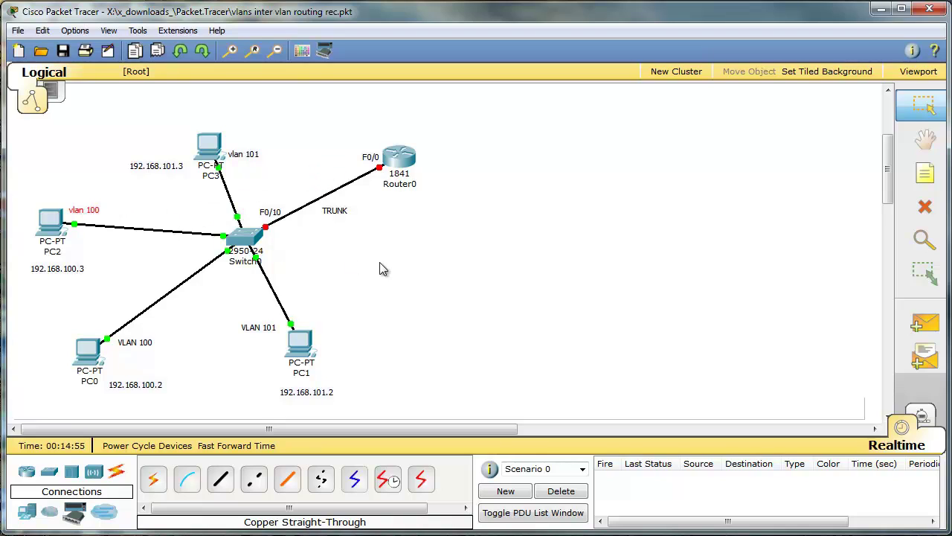
{"action": "mouse_move", "coordinate": [332, 209]}
{"action": "left_mouse_down"}
{"action": "mouse_move", "coordinate": [366, 205]}
{"action": "mouse_move", "coordinate": [345, 210]}
{"action": "left_mouse_up"}
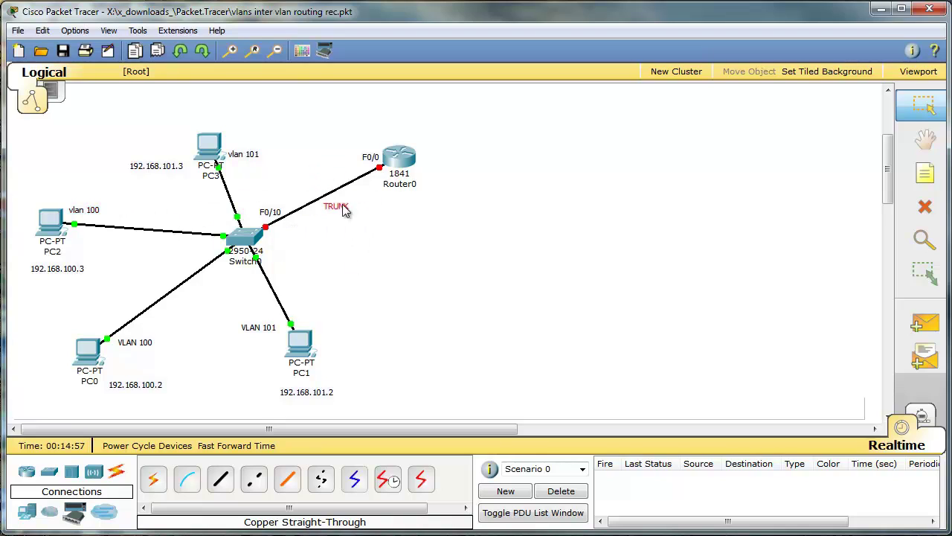
{"action": "left_click", "coordinate": [257, 241]}
{"action": "left_click_drag", "start_coordinate": [328, 18], "coordinate": [743, 66]}
In global configuration, set FastEthernet 0/10 to switchport mode trunk.
{"action": "type", "text": "q"}
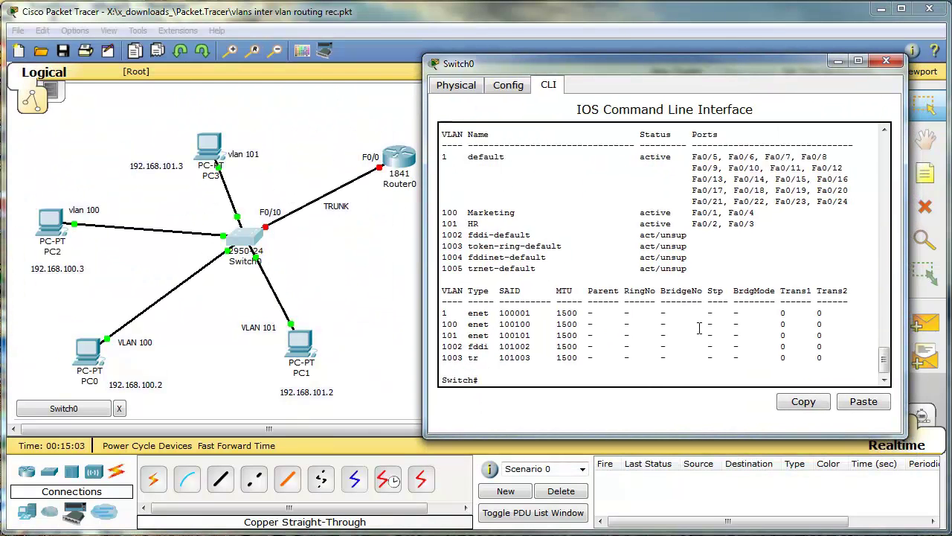
{"action": "type", "text": "conf t"}
{"action": "key", "text": "Return"}
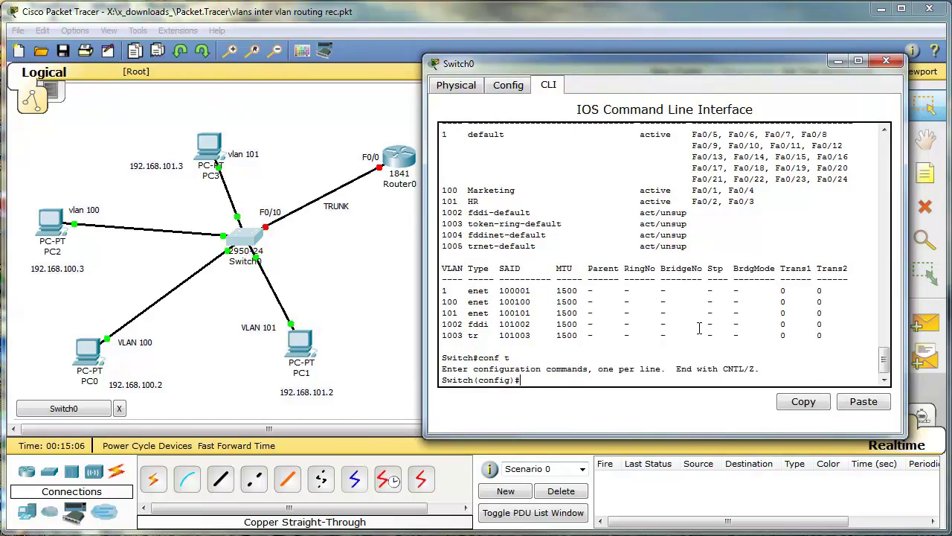
{"action": "type", "text": "int f"}
{"action": "key", "text": "Tab"}
{"action": "type", "text": "0/10"}
{"action": "key", "text": "Return"}
{"action": "type", "text": "s"}
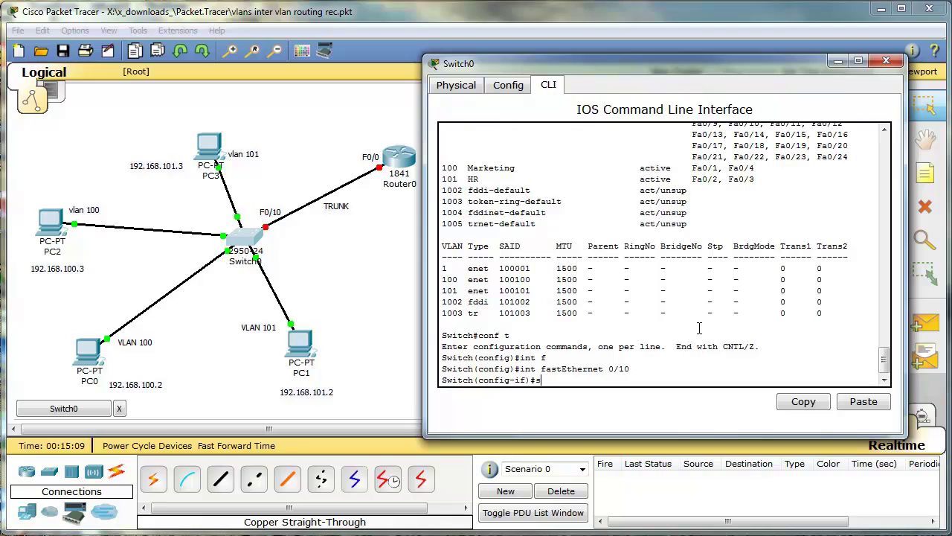
{"action": "type", "text": "w"}
{"action": "key", "text": "Tab"}
{"action": "type", "text": "mo"}
{"action": "key", "text": "Tab"}
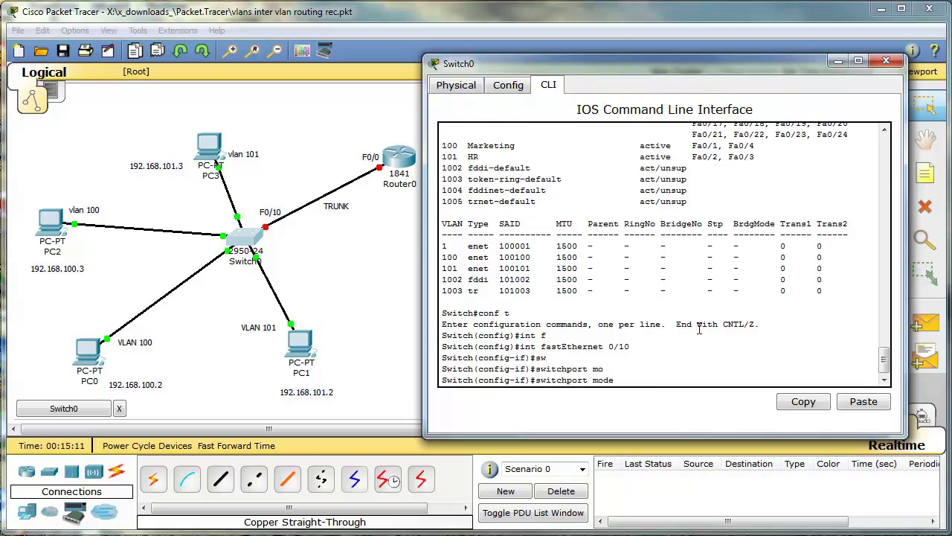
{"action": "type", "text": "tru"}
{"action": "key", "text": "Tab"}
{"action": "key", "text": "Return"}
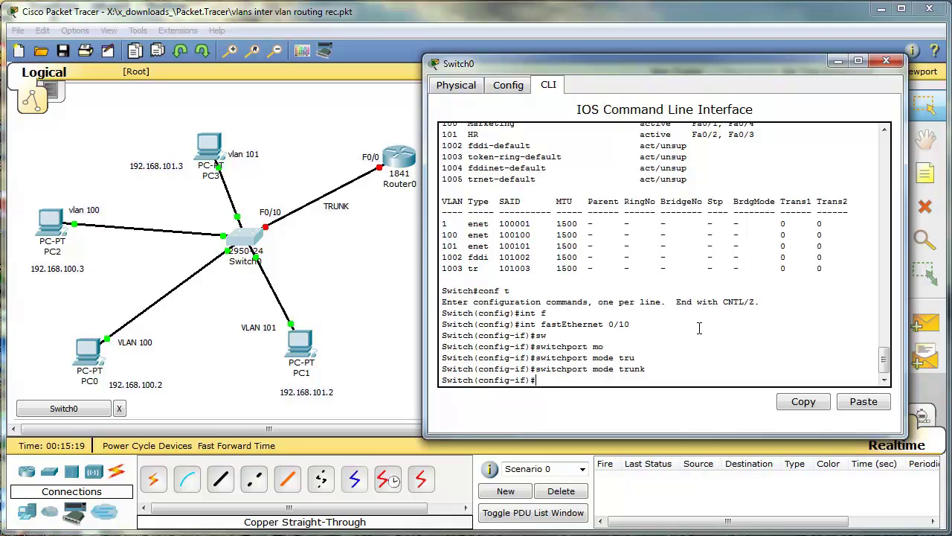
Exit with Ctrl+Z and run show interfaces trunk, highlighting the command.
{"action": "key", "text": "ctrl+z"}
{"action": "key", "text": "Return"}
{"action": "key", "text": "Return"}
{"action": "key", "text": "Return"}
{"action": "type", "text": "sh int"}
{"action": "key", "text": "Tab"}
{"action": "type", "text": "tr"}
{"action": "key", "text": "Tab"}
{"action": "key", "text": "Return"}
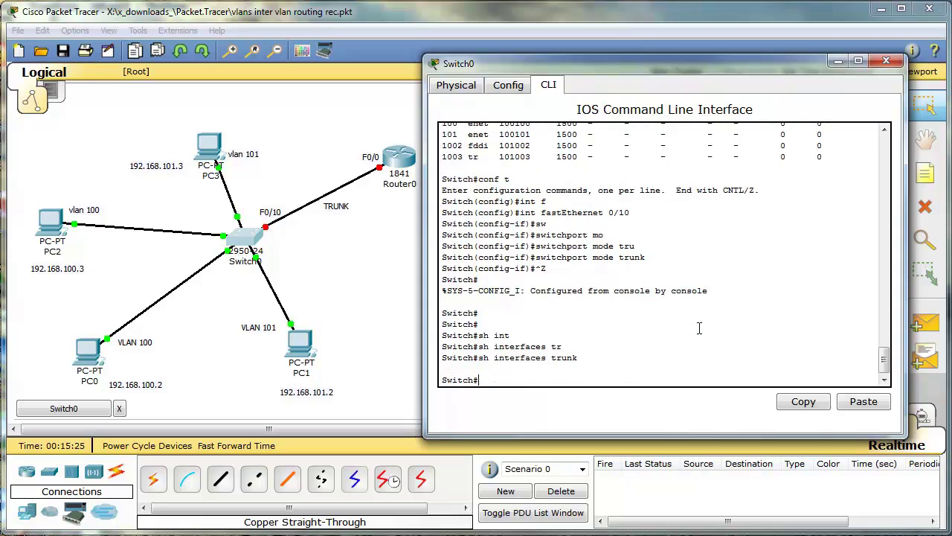
{"action": "left_click_drag", "start_coordinate": [587, 358], "coordinate": [447, 358]}
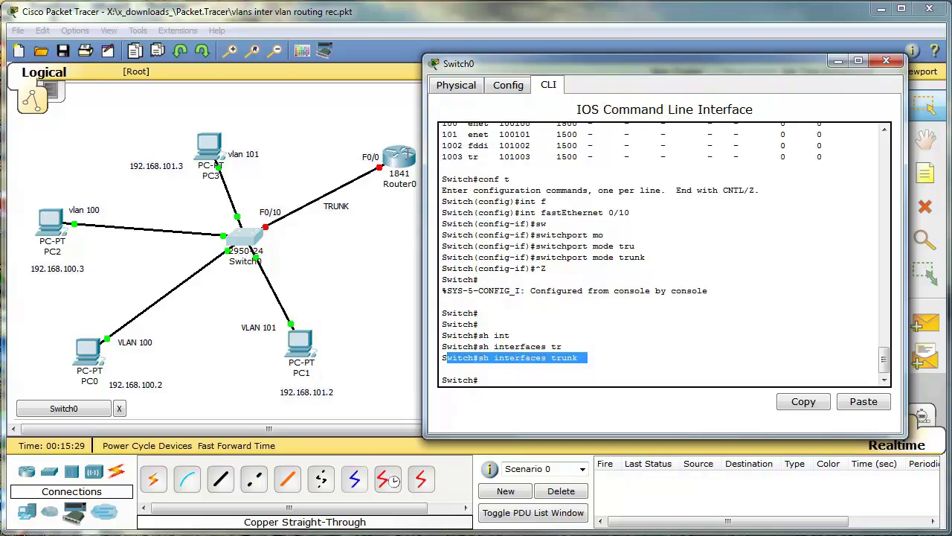
Open Router0's CLI and decline the initial configuration dialog with 'n'.
{"action": "left_click", "coordinate": [885, 60]}
{"action": "left_click", "coordinate": [397, 160]}
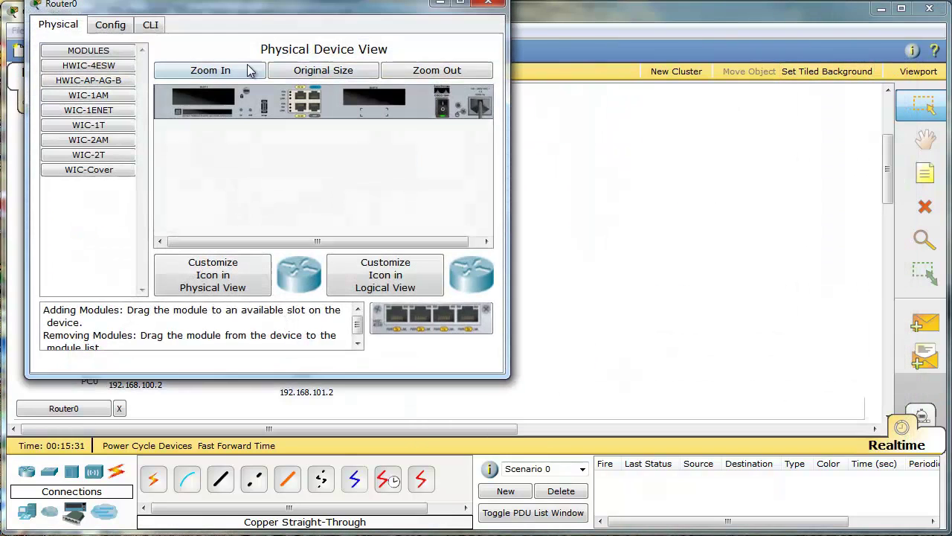
{"action": "left_click_drag", "start_coordinate": [255, 34], "coordinate": [701, 41]}
{"action": "left_click", "coordinate": [573, 63]}
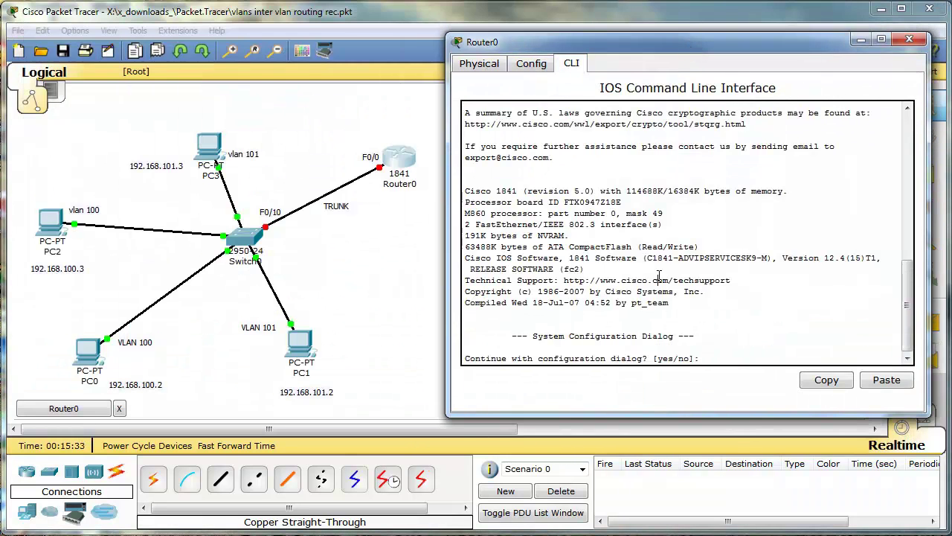
{"action": "type", "text": "n"}
{"action": "key", "text": "Return"}
Enter enable and conf t, then bring up FastEthernet0/0 with no shutdown.
{"action": "key", "text": "Return"}
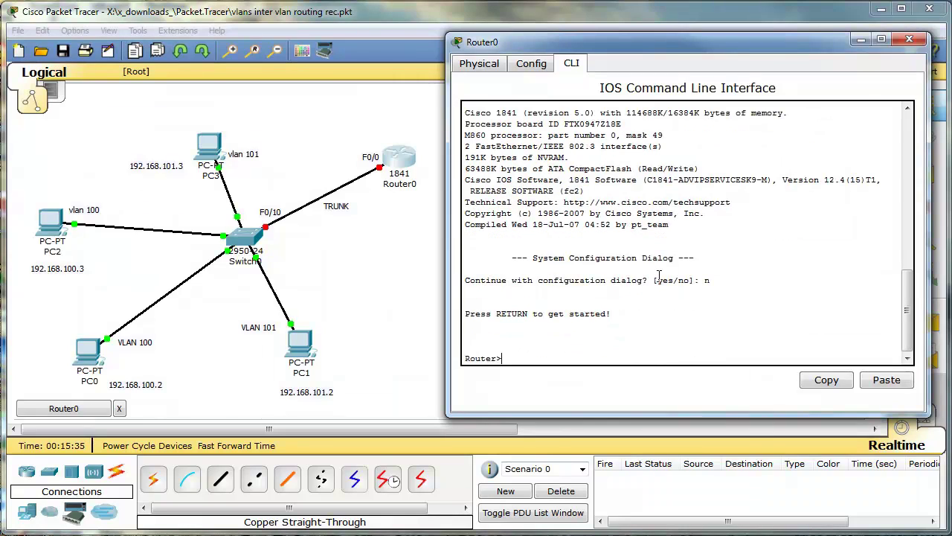
{"action": "type", "text": "en"}
{"action": "key", "text": "Return"}
{"action": "type", "text": "conf t"}
{"action": "key", "text": "Return"}
{"action": "type", "text": "ig)#int f0"}
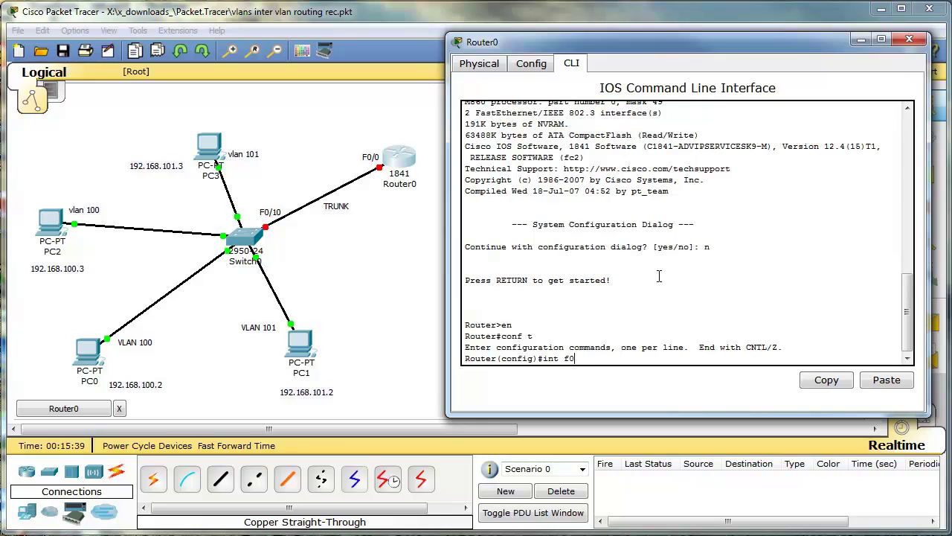
{"action": "type", "text": "/0"}
{"action": "key", "text": "Return"}
{"action": "type", "text": "nfig-if)#n"}
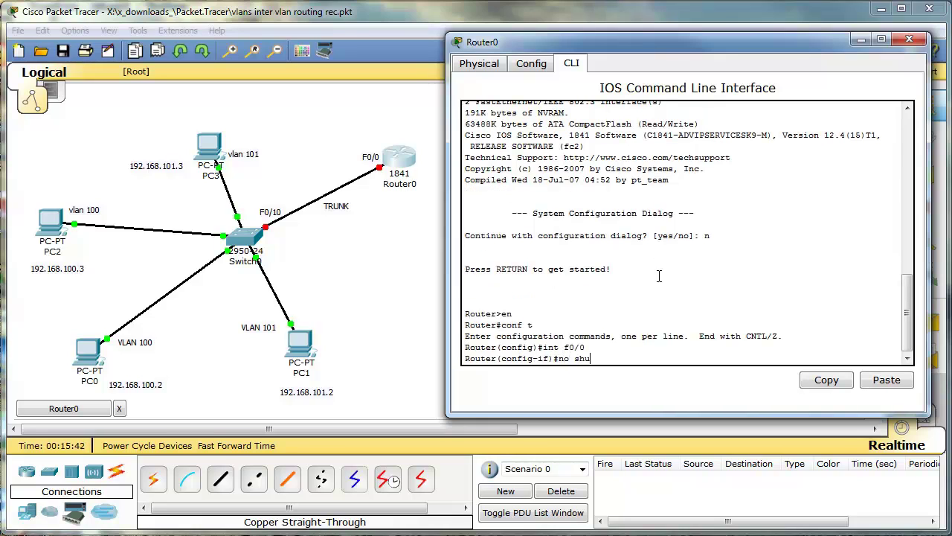
{"action": "type", "text": "o shu"}
{"action": "key", "text": "Return"}
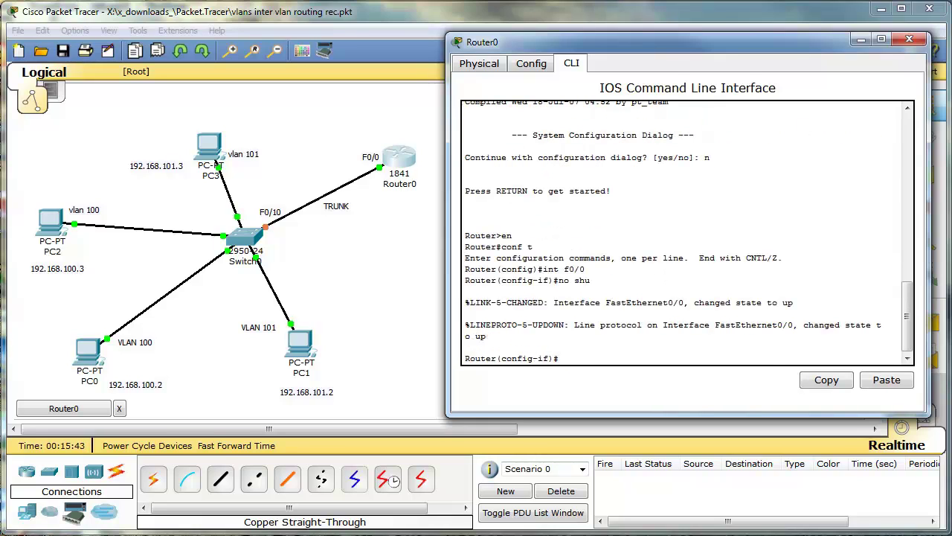
Rerun show interfaces trunk on Switch0 and highlight Fa0/10's row and native VLAN 1.
{"action": "left_click", "coordinate": [909, 39]}
{"action": "left_click", "coordinate": [259, 238]}
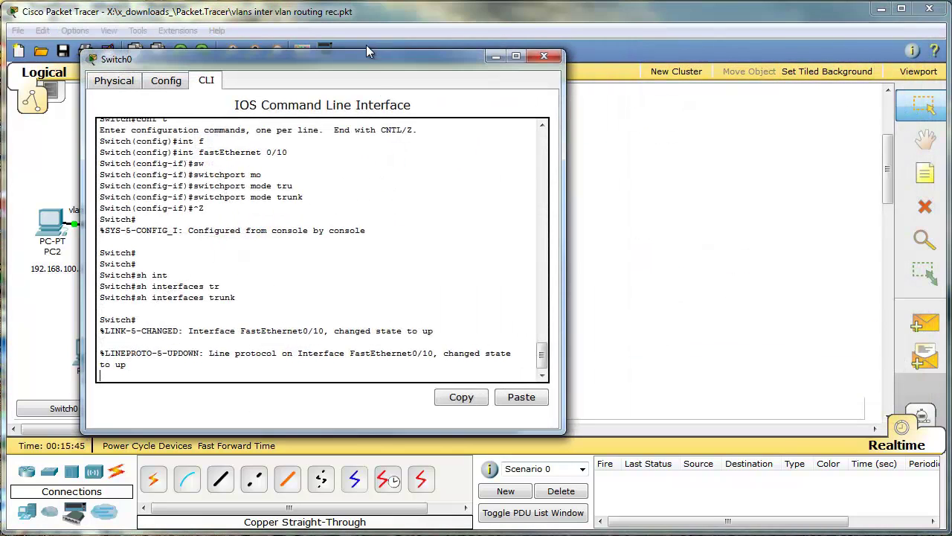
{"action": "left_click_drag", "start_coordinate": [357, 72], "coordinate": [718, 77]}
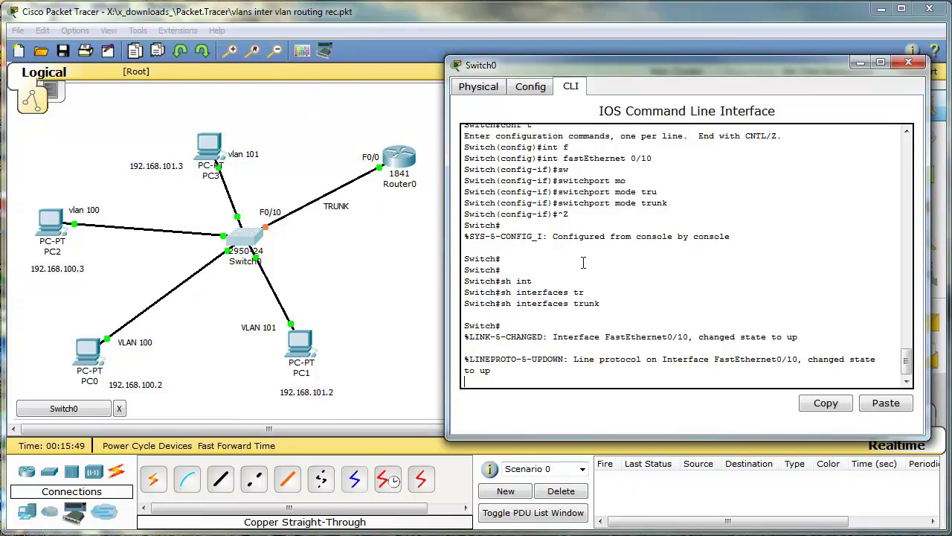
{"action": "key", "text": "Return"}
{"action": "key", "text": "Return"}
{"action": "key", "text": "Up"}
{"action": "key", "text": "Return"}
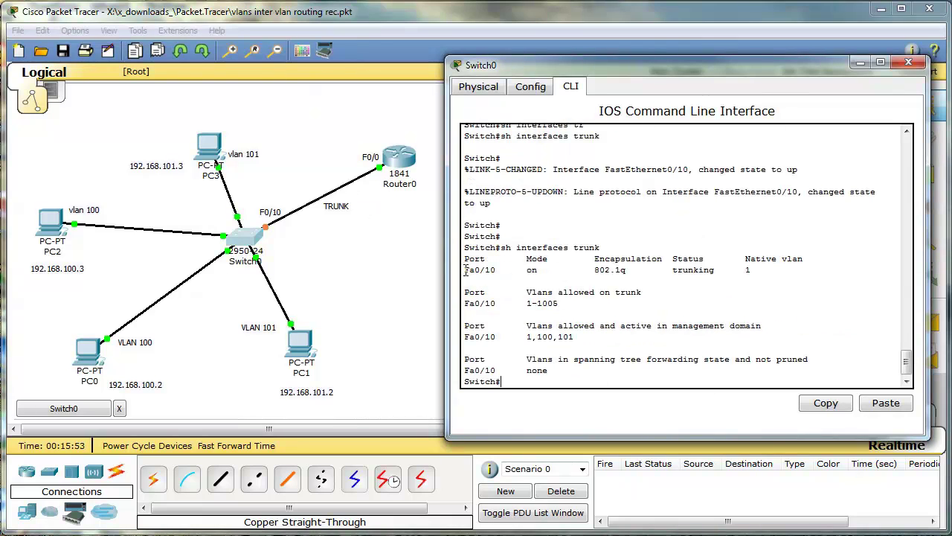
{"action": "left_click_drag", "start_coordinate": [465, 269], "coordinate": [760, 272]}
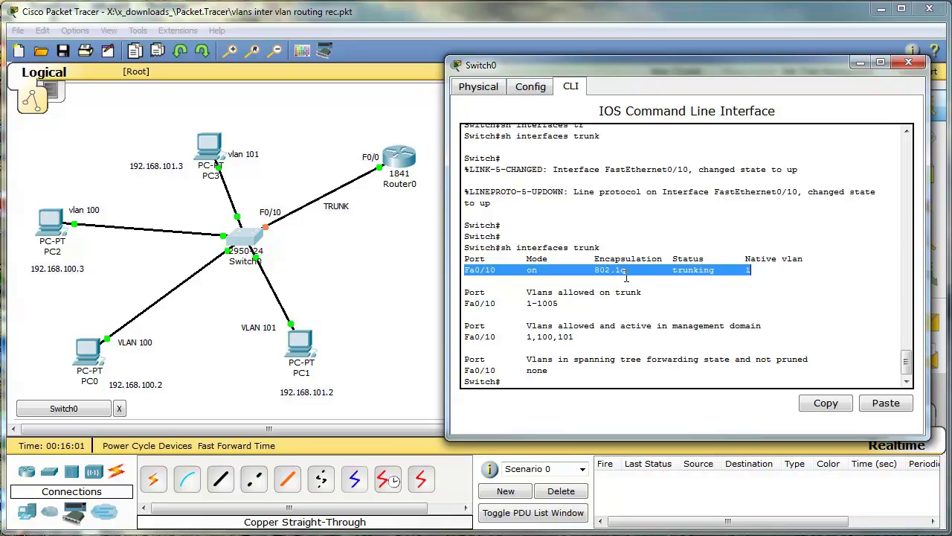
{"action": "left_click", "coordinate": [754, 274]}
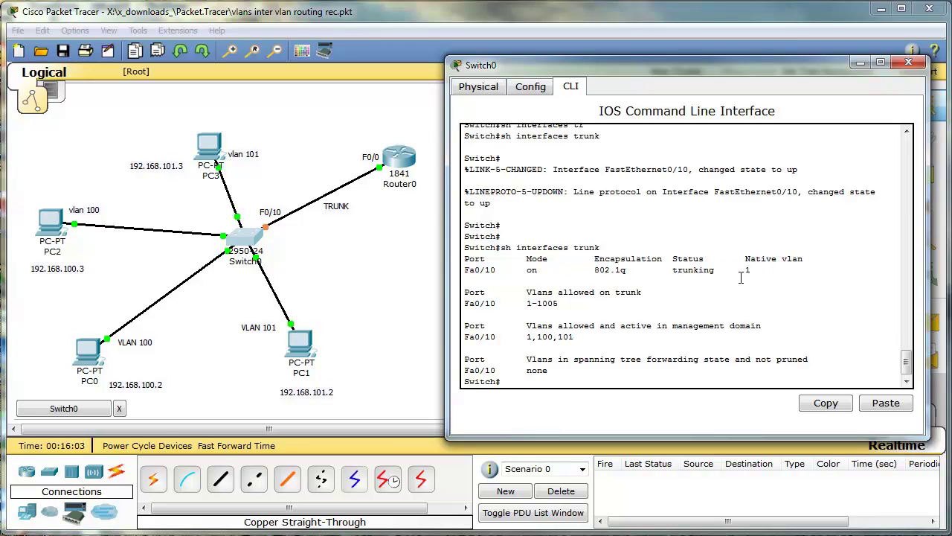
{"action": "left_click_drag", "start_coordinate": [741, 270], "coordinate": [757, 270]}
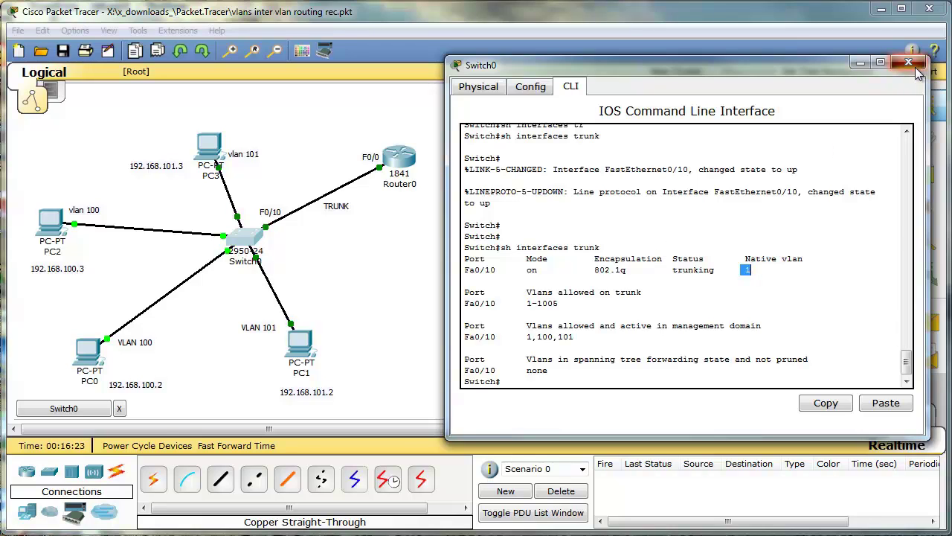
Close Switch0's console and move the TRUNK label beside the F0/10 link.
{"action": "left_click", "coordinate": [916, 67]}
{"action": "left_click_drag", "start_coordinate": [343, 212], "coordinate": [292, 235]}
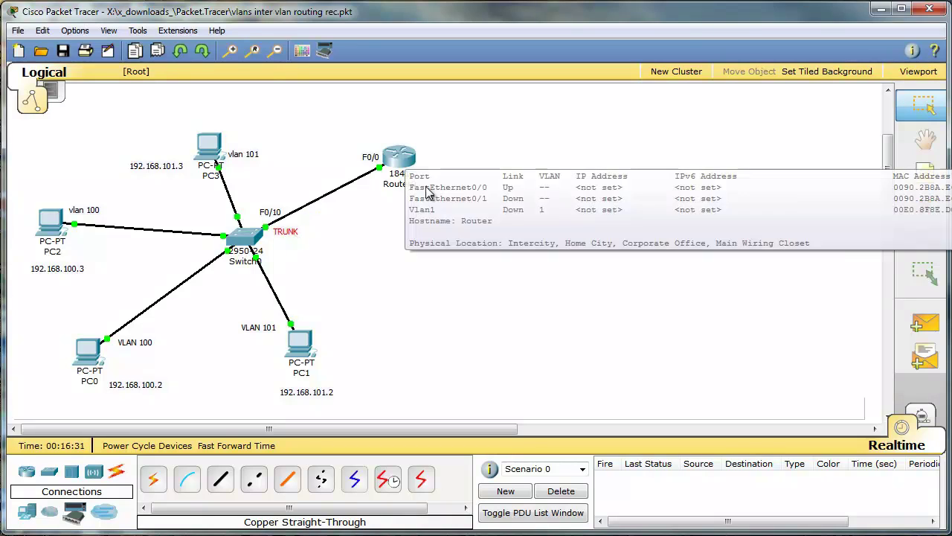
{"action": "left_click", "coordinate": [431, 298]}
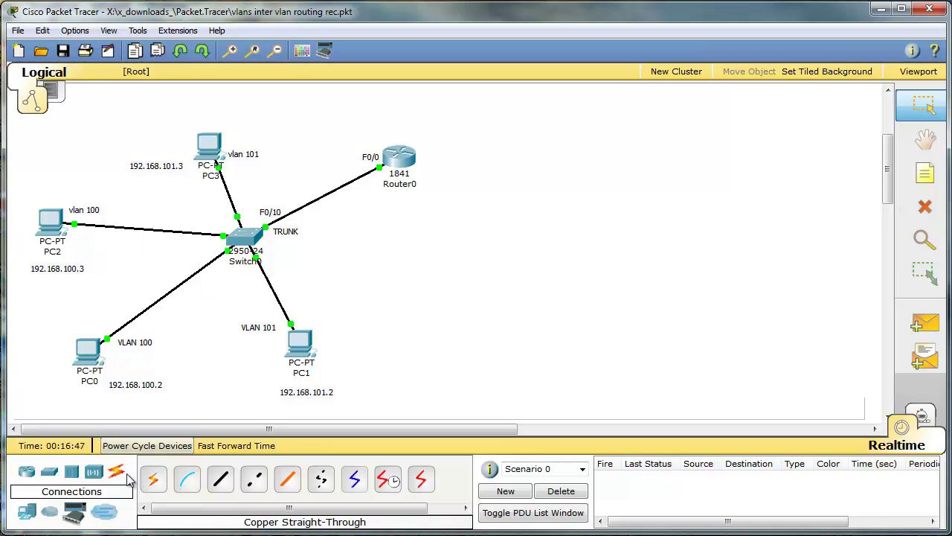
Add a temporary PACKET note, move it around the topology, then delete it.
{"action": "left_click", "coordinate": [925, 172]}
{"action": "left_click", "coordinate": [554, 253]}
{"action": "key", "text": "Escape"}
{"action": "type", "text": "PACKET"}
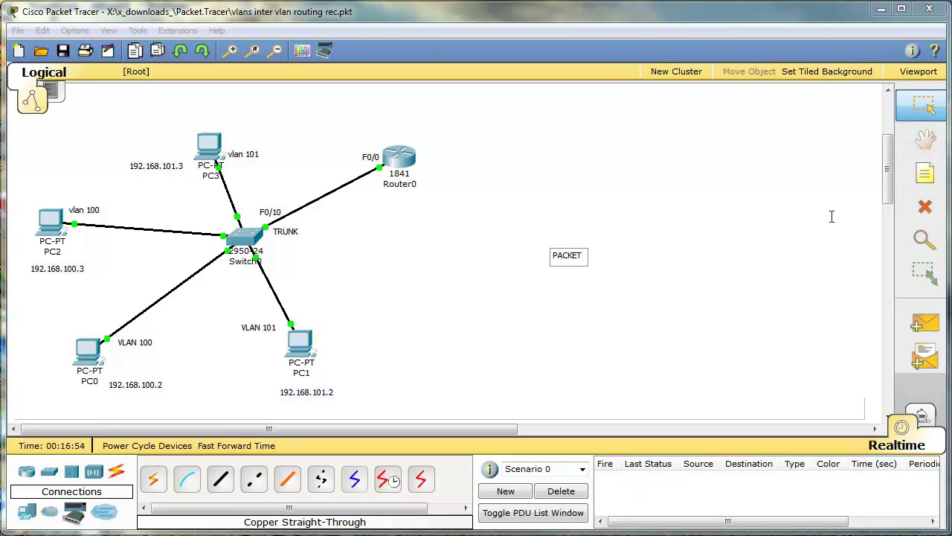
{"action": "left_click", "coordinate": [832, 217]}
{"action": "left_click_drag", "start_coordinate": [580, 258], "coordinate": [66, 188]}
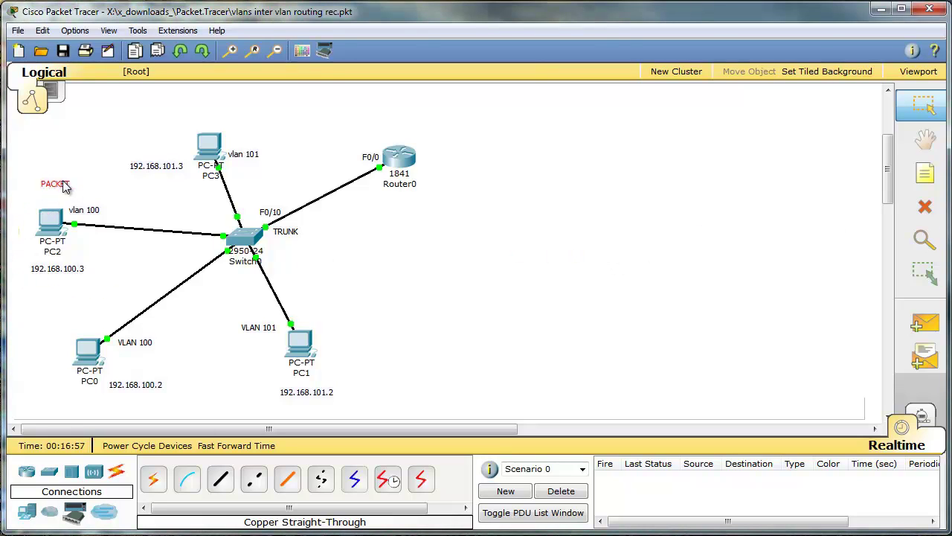
{"action": "left_click_drag", "start_coordinate": [65, 187], "coordinate": [51, 199]}
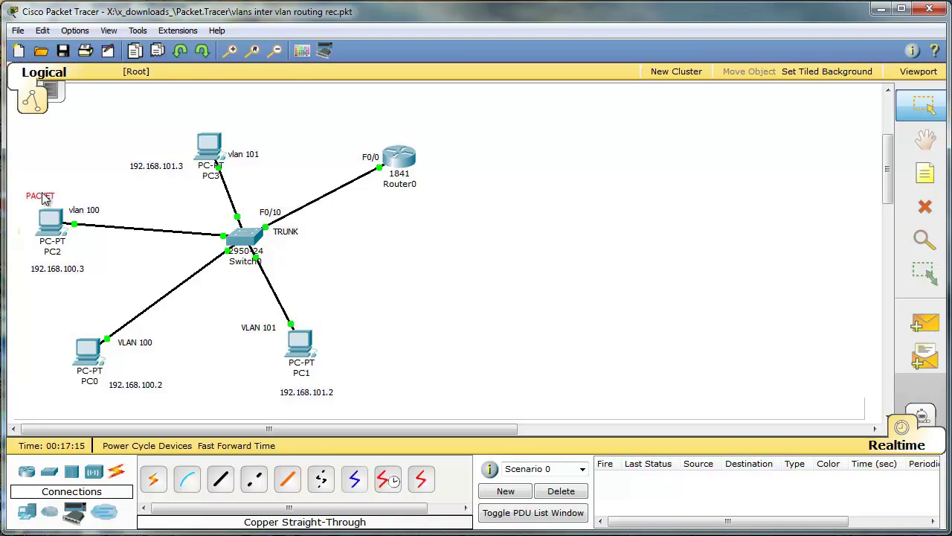
{"action": "left_click_drag", "start_coordinate": [42, 197], "coordinate": [334, 188]}
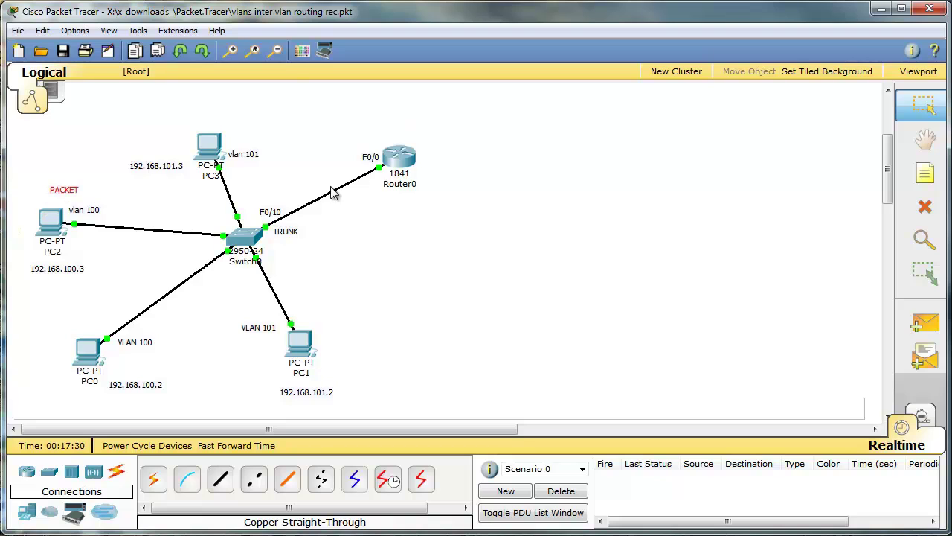
{"action": "key", "text": "Delete"}
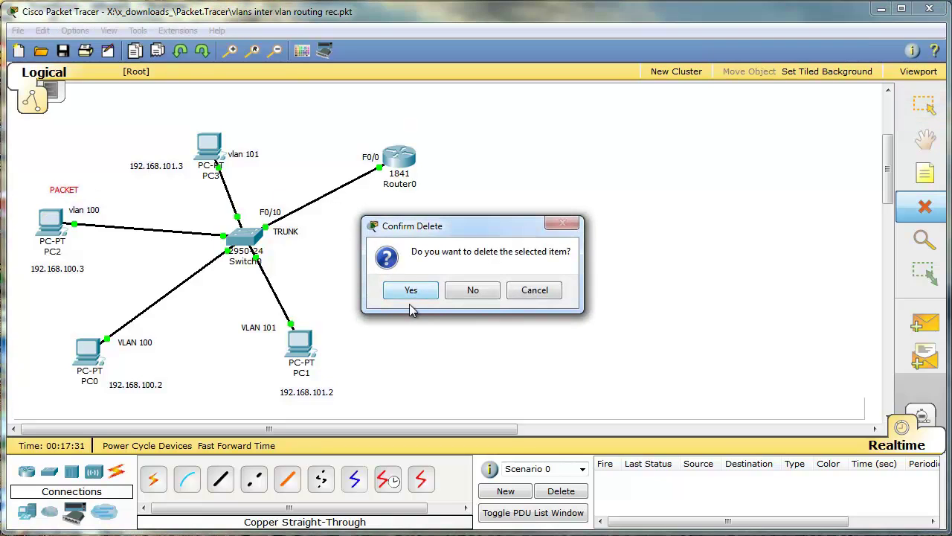
{"action": "left_click", "coordinate": [415, 292]}
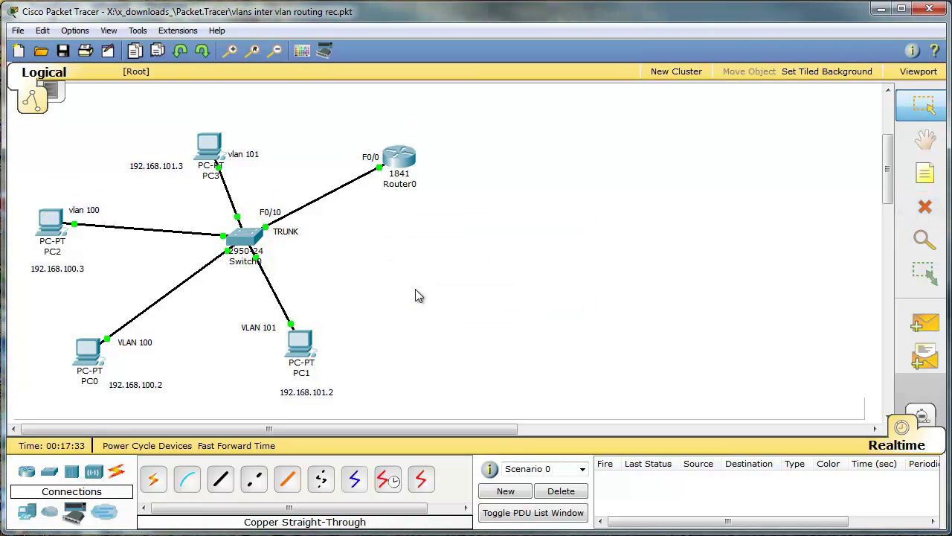
In Router0's CLI, exit the current mode and enter interface fastEthernet 0/0.
{"action": "left_click", "coordinate": [400, 165]}
{"action": "left_click_drag", "start_coordinate": [272, 1], "coordinate": [755, 88]}
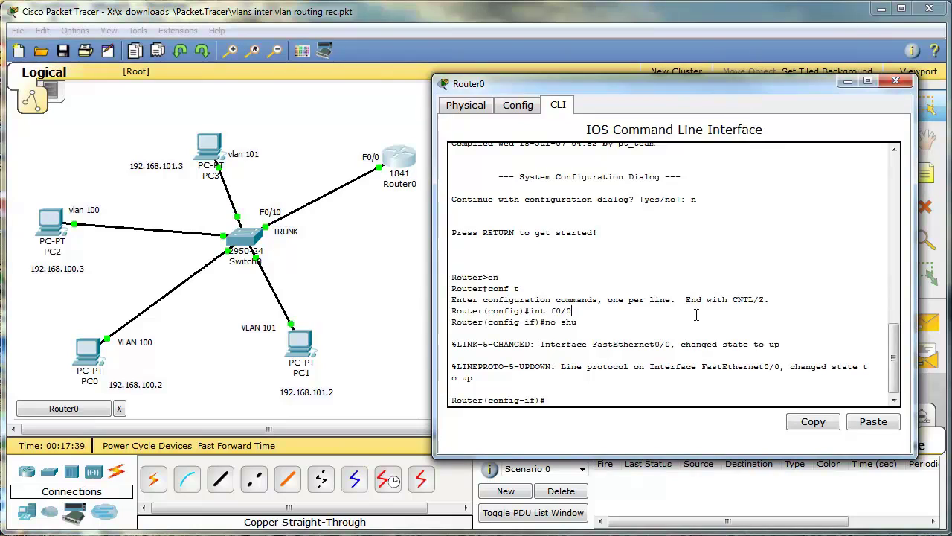
{"action": "type", "text": "exi"}
{"action": "key", "text": "Return"}
{"action": "key", "text": "Return"}
{"action": "key", "text": "Return"}
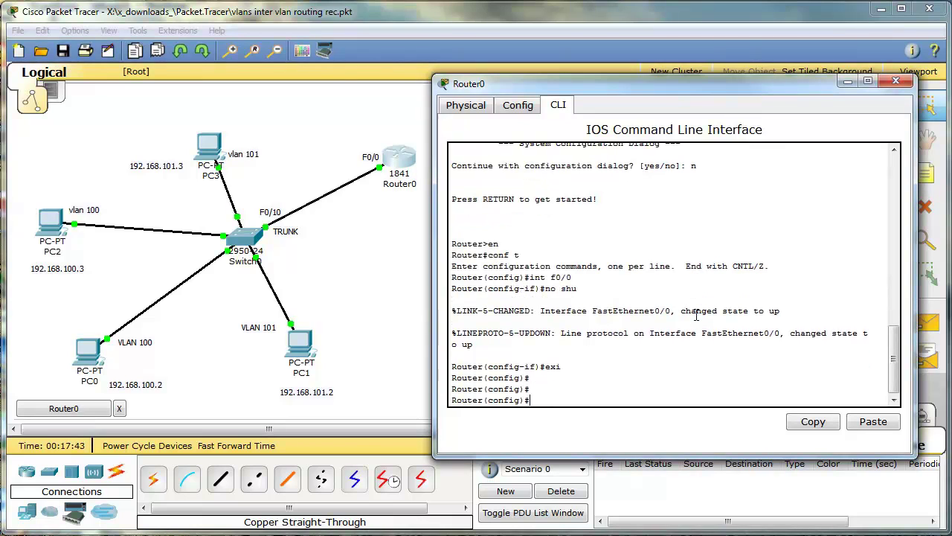
{"action": "type", "text": "int f"}
{"action": "key", "text": "Tab"}
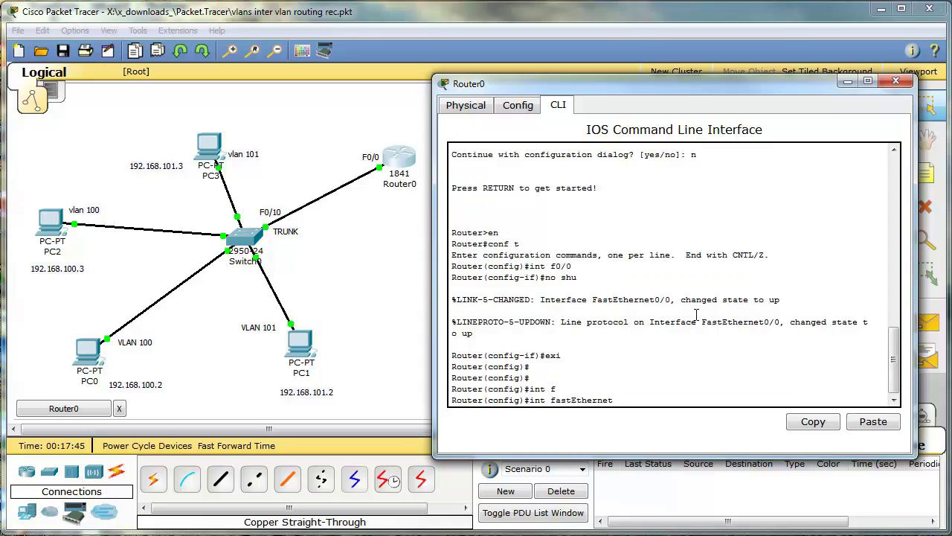
{"action": "type", "text": "0/0"}
{"action": "key", "text": "Return"}
List available commands with ?, run no ip address, then exit to global configuration.
{"action": "type", "text": "?"}
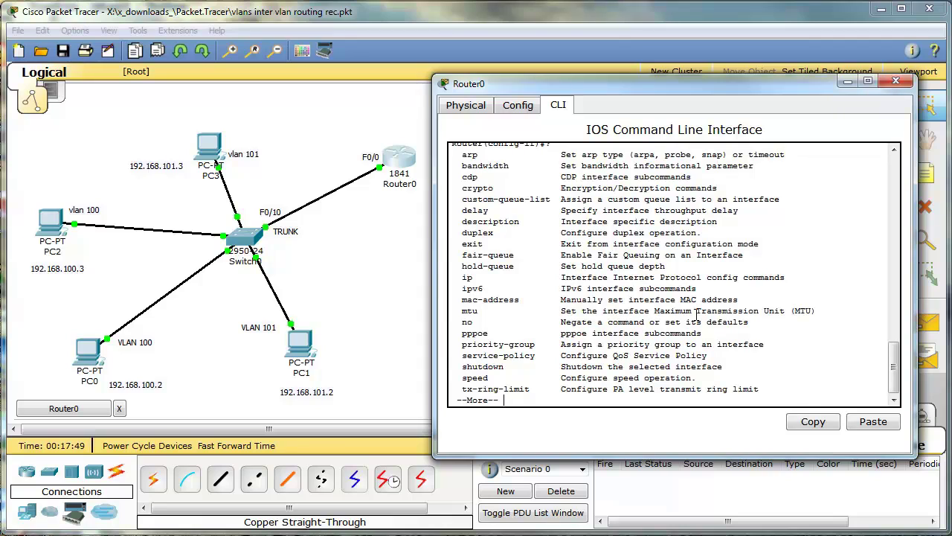
{"action": "key", "text": "Return"}
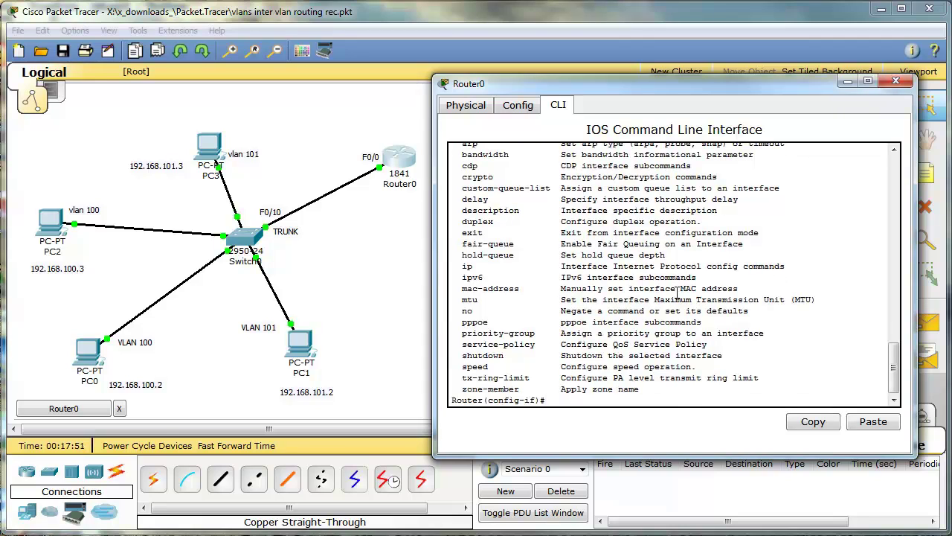
{"action": "type", "text": "no ip add"}
{"action": "key", "text": "Tab"}
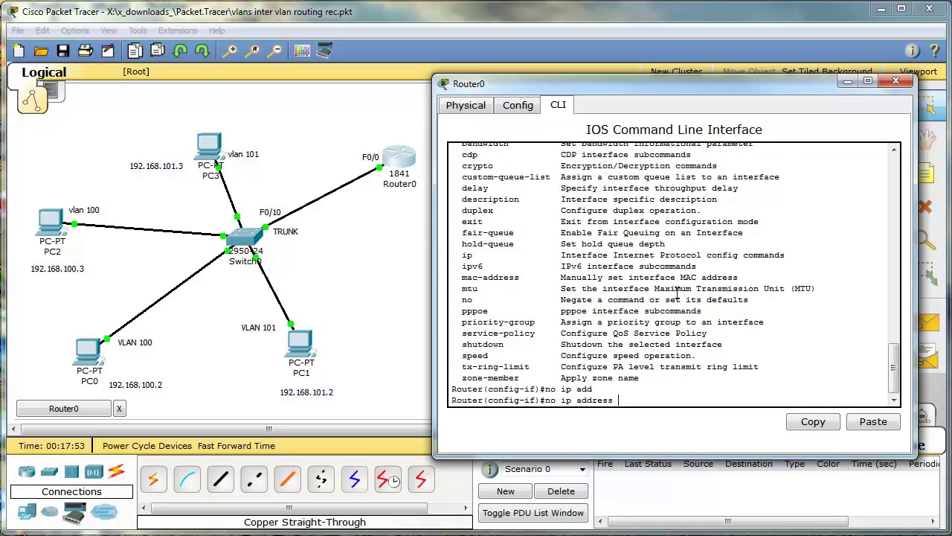
{"action": "key", "text": "Return"}
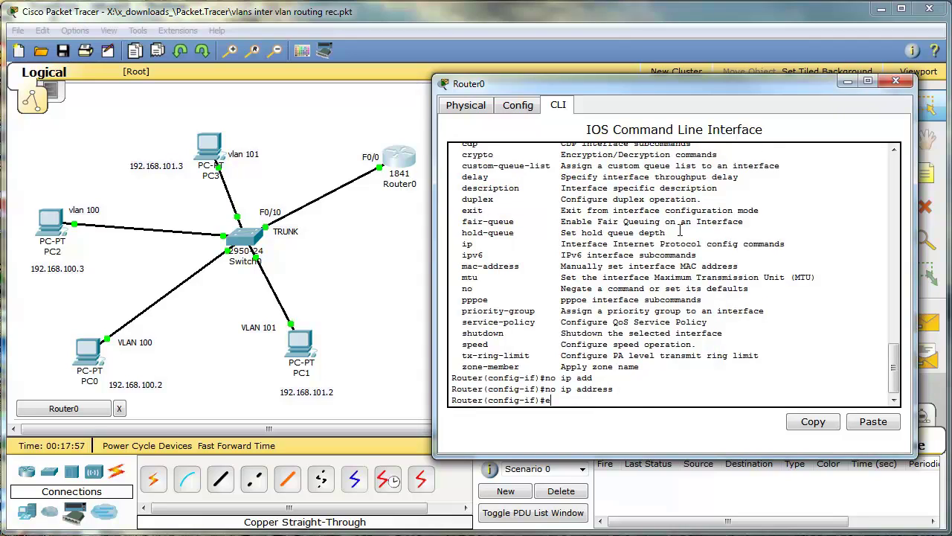
{"action": "type", "text": "exi"}
{"action": "key", "text": "Return"}
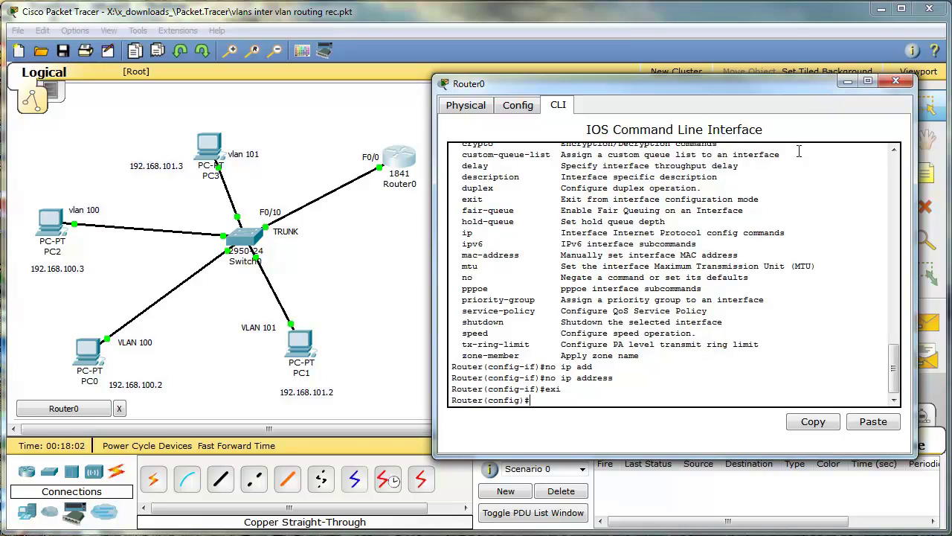
Write a note reading 'F0/0.100 - 192.168.100.254' and 'F0/0.101 - 192.168.101.254'.
{"action": "left_click", "coordinate": [845, 85]}
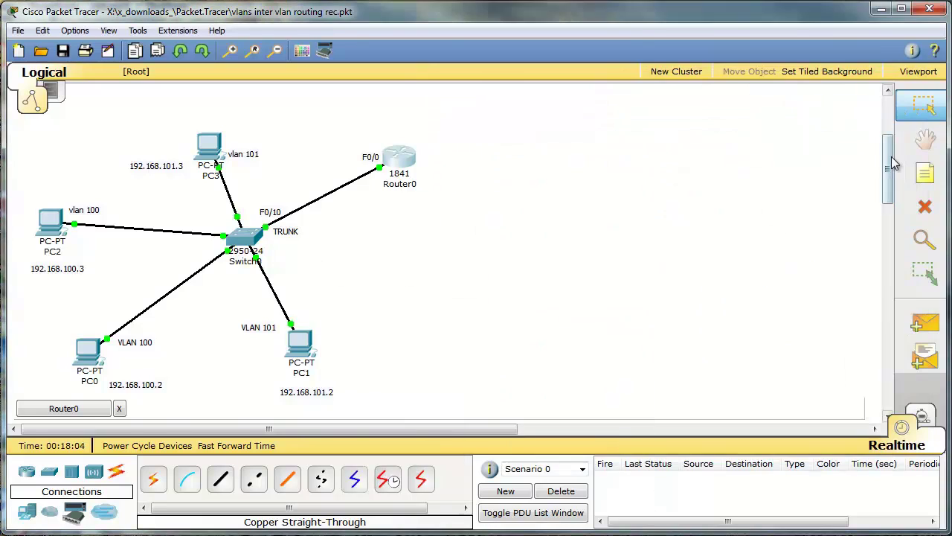
{"action": "left_click", "coordinate": [445, 158]}
{"action": "type", "text": "F0/0.100"}
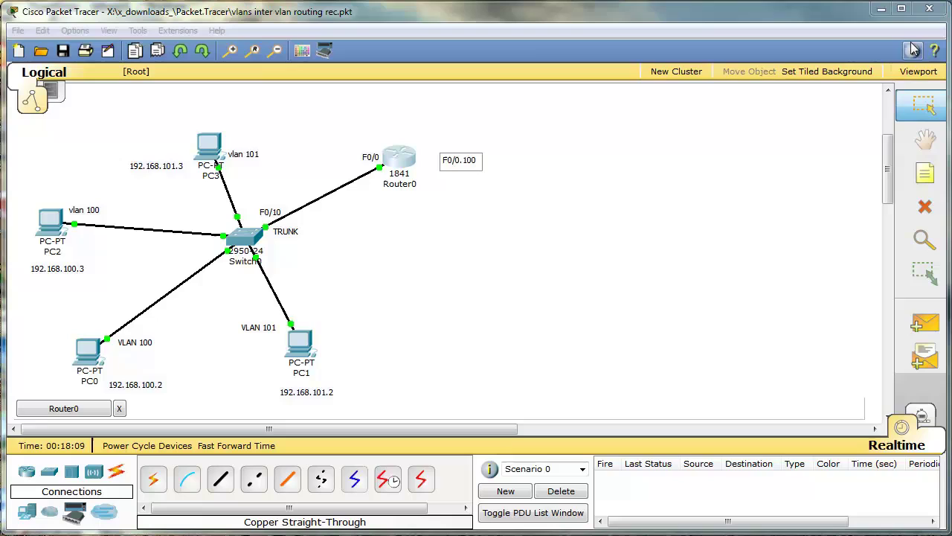
{"action": "key", "text": "Return"}
{"action": "type", "text": "F0/0.101"}
{"action": "key", "text": "Up"}
{"action": "type", "text": "-"}
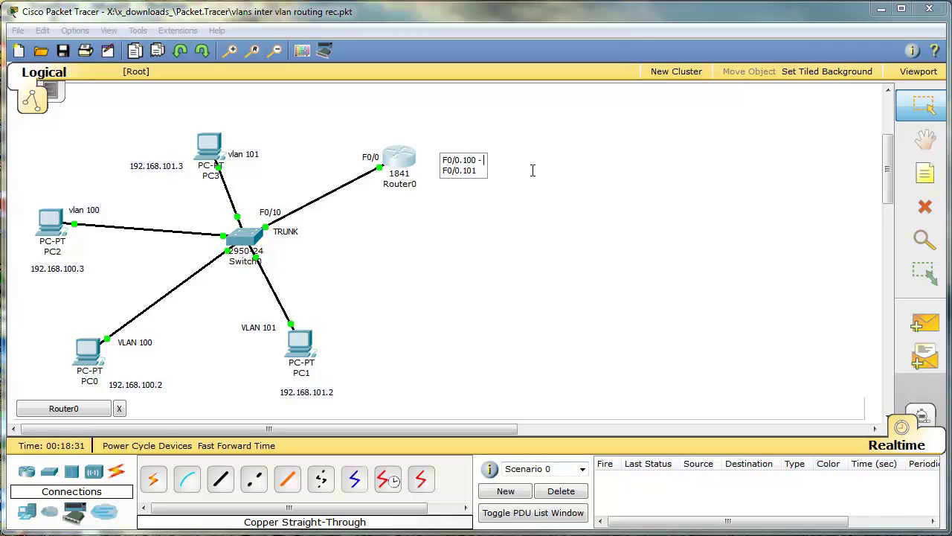
{"action": "type", "text": "192.168.100.254"}
{"action": "key", "text": "Down"}
{"action": "type", "text": "- 192.168.1"}
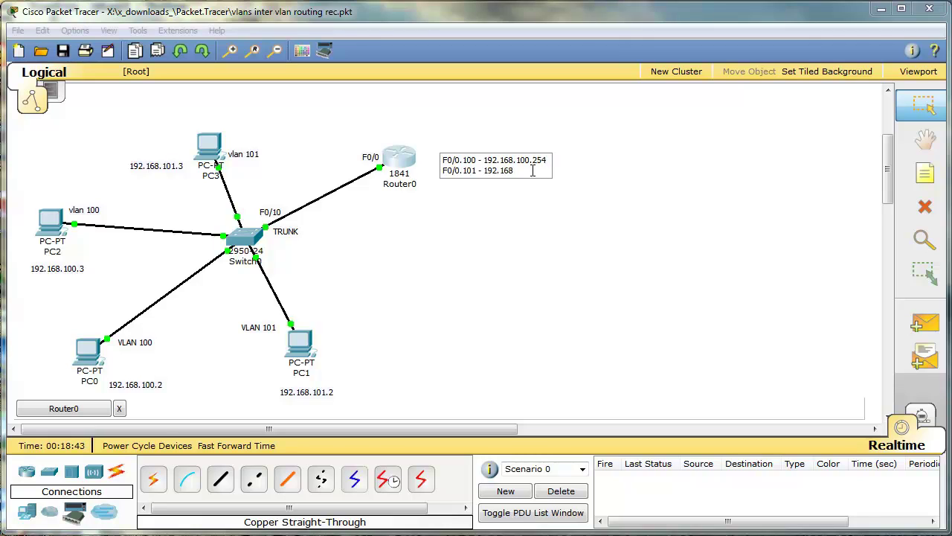
{"action": "type", "text": "01.254"}
{"action": "left_click", "coordinate": [507, 145]}
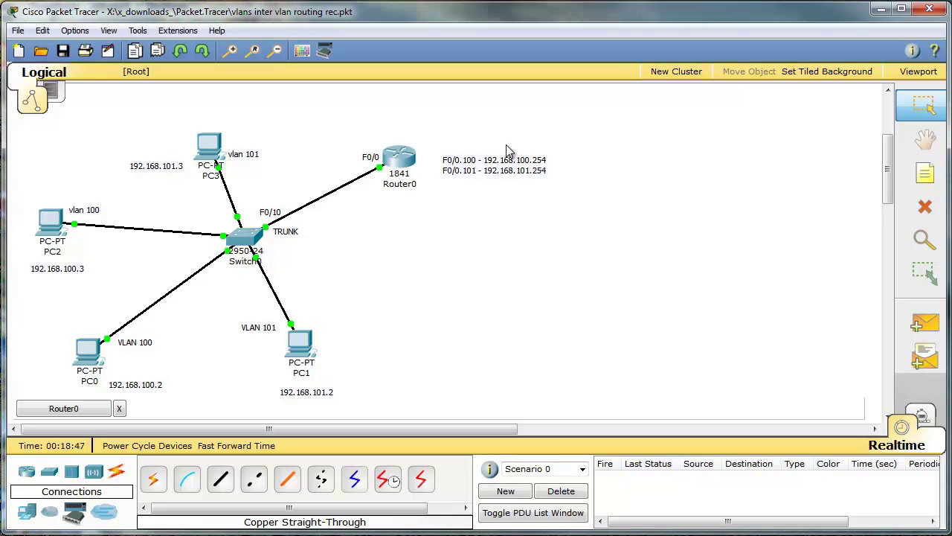
Move the sub-interface note above Router0 and highlight parts of its addresses.
{"action": "left_click_drag", "start_coordinate": [511, 174], "coordinate": [375, 119]}
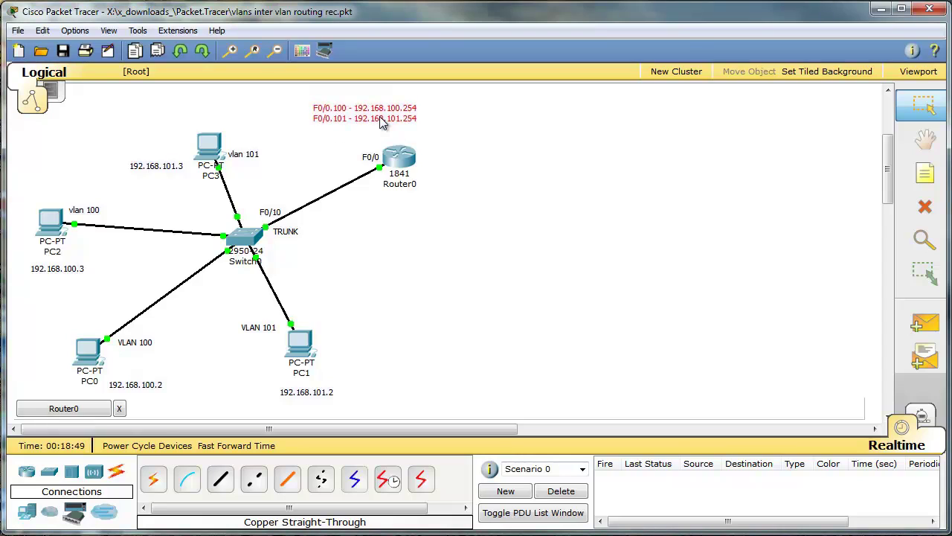
{"action": "left_click", "coordinate": [360, 247]}
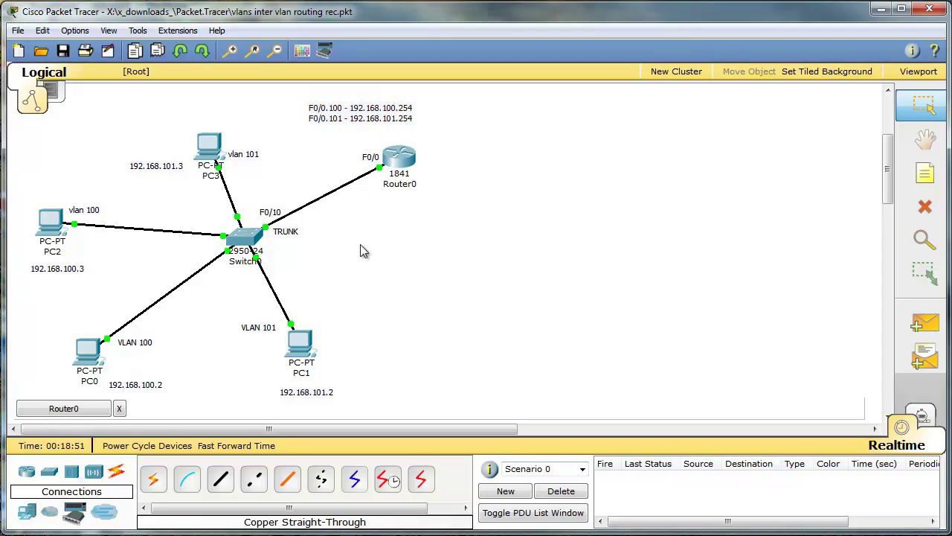
{"action": "left_click", "coordinate": [379, 113]}
{"action": "left_click", "coordinate": [385, 108]}
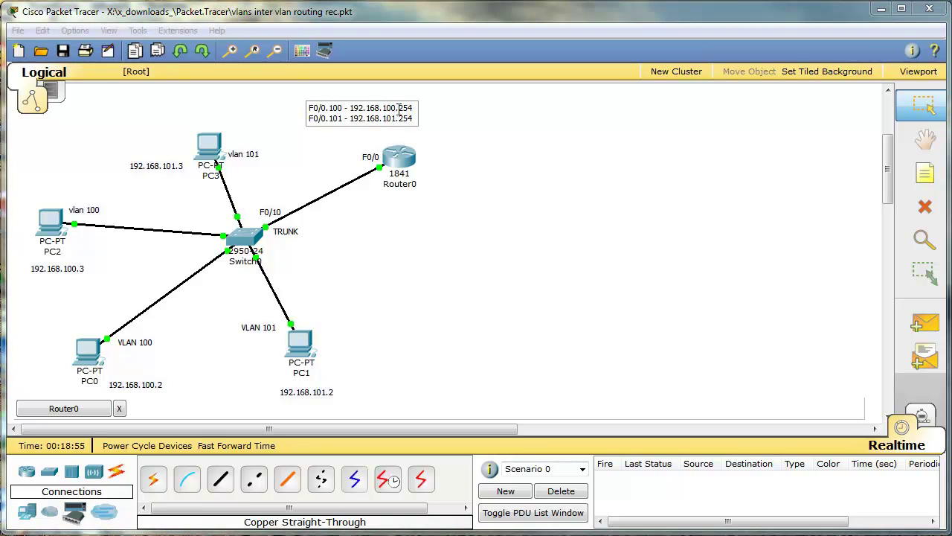
{"action": "double_click", "coordinate": [384, 109]}
{"action": "left_click_drag", "start_coordinate": [403, 118], "coordinate": [384, 118]}
{"action": "left_click", "coordinate": [465, 181]}
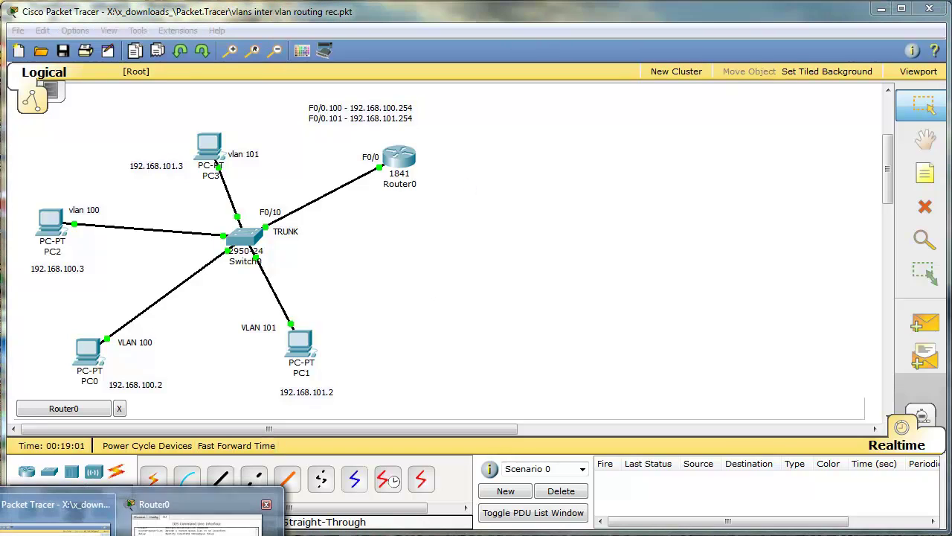
Create sub-interface fastEthernet 0/0.100 on Router0.
{"action": "left_click", "coordinate": [201, 524]}
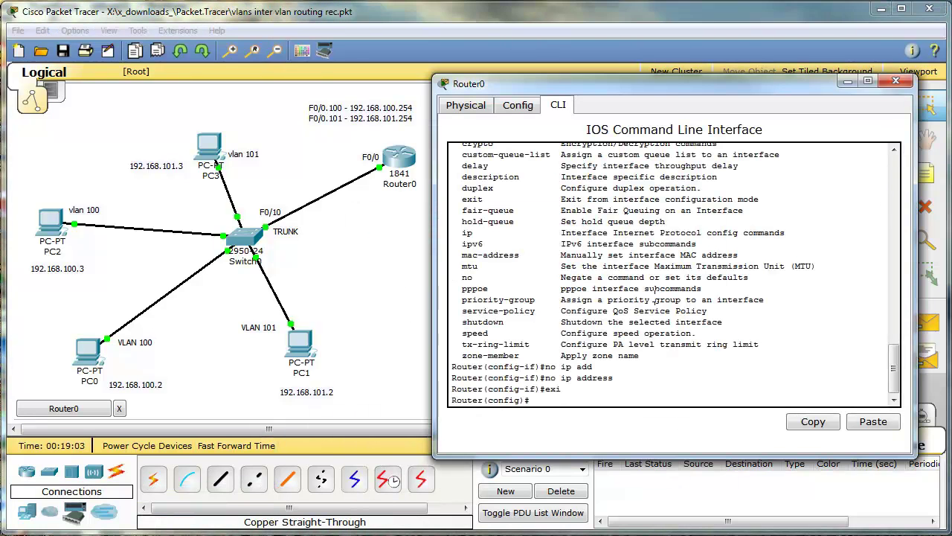
{"action": "type", "text": "int f"}
{"action": "key", "text": "Tab"}
{"action": "type", "text": "0/0."}
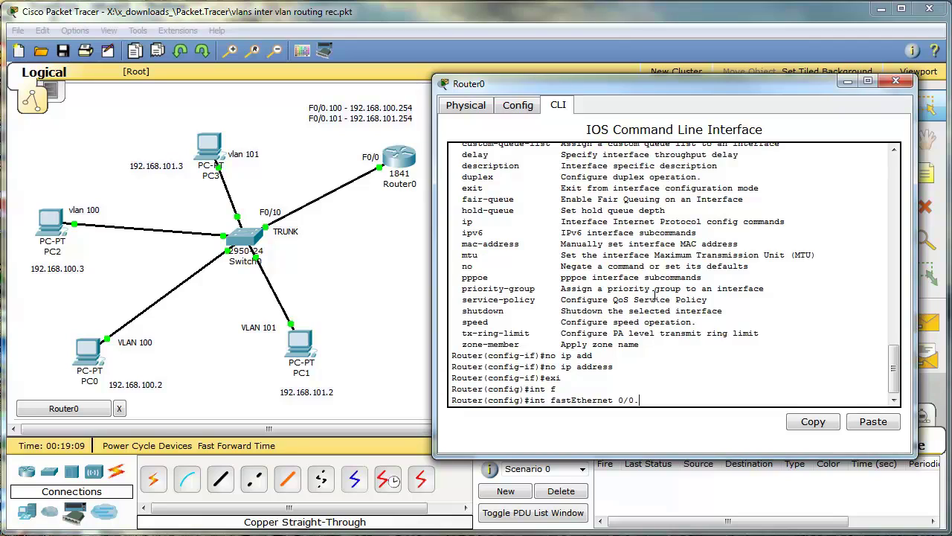
{"action": "type", "text": "?"}
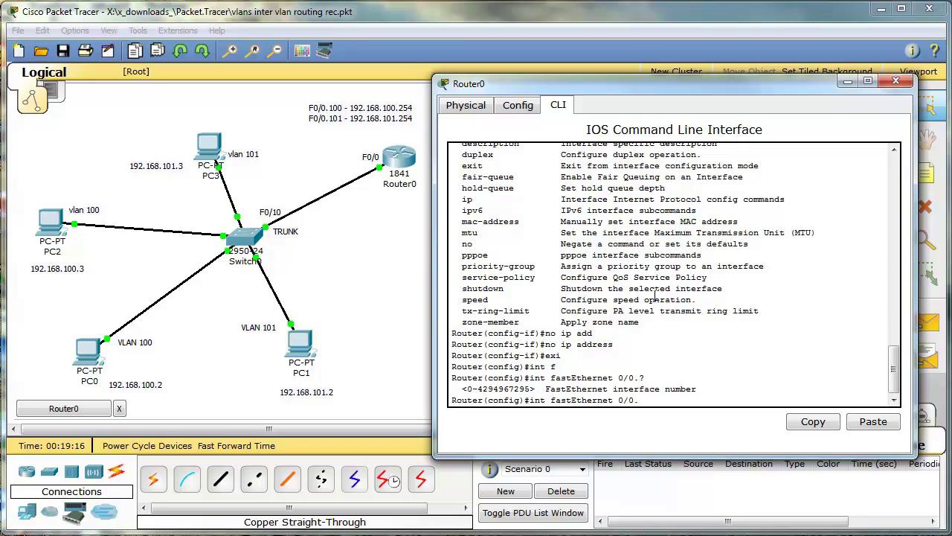
{"action": "type", "text": "100"}
{"action": "key", "text": "Return"}
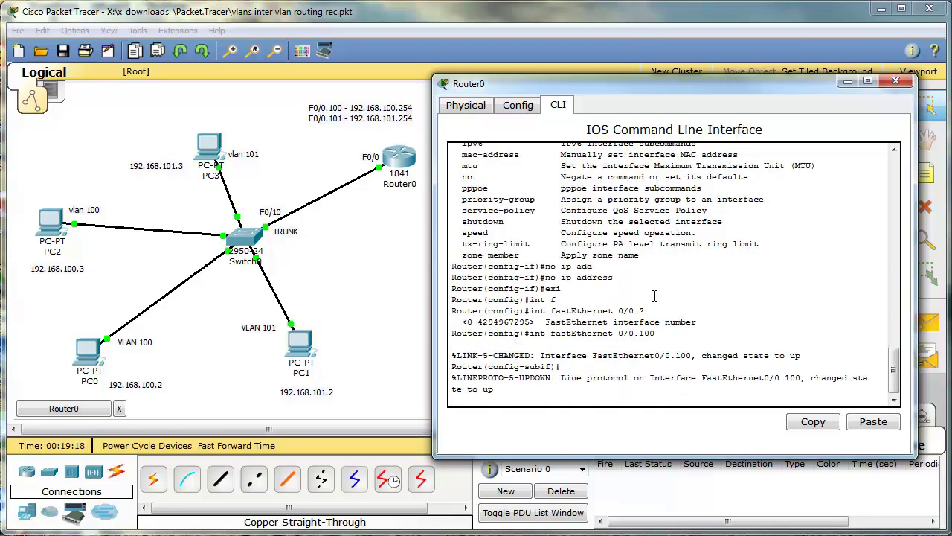
{"action": "key", "text": "Return"}
{"action": "key", "text": "Return"}
{"action": "key", "text": "Return"}
{"action": "key", "text": "Return"}
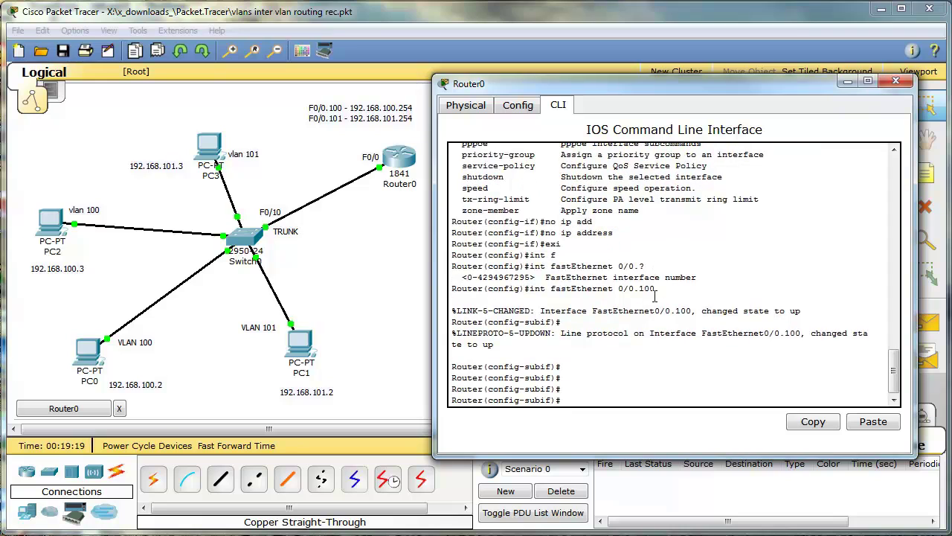
Set encapsulation dot1Q 100 on F0/0.100 and highlight the setting.
{"action": "type", "text": "?"}
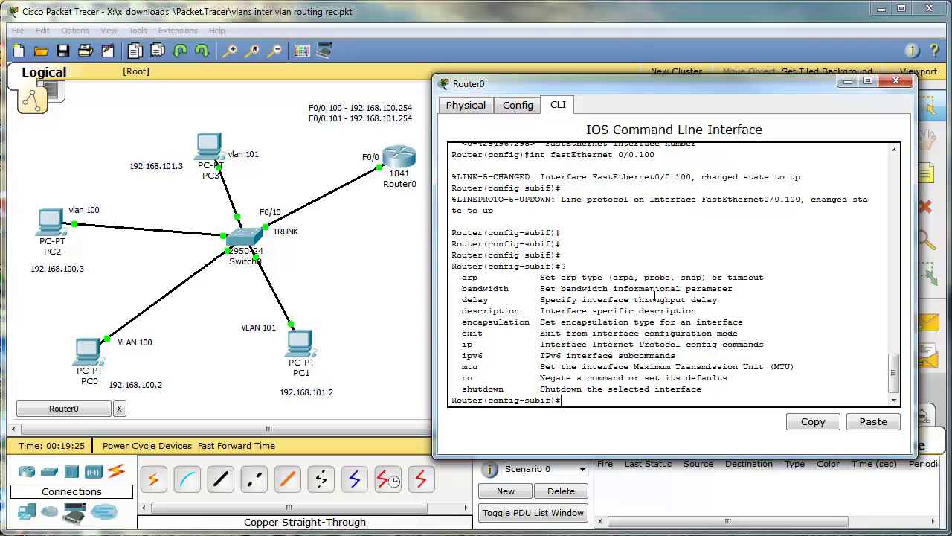
{"action": "type", "text": "enc"}
{"action": "key", "text": "Tab"}
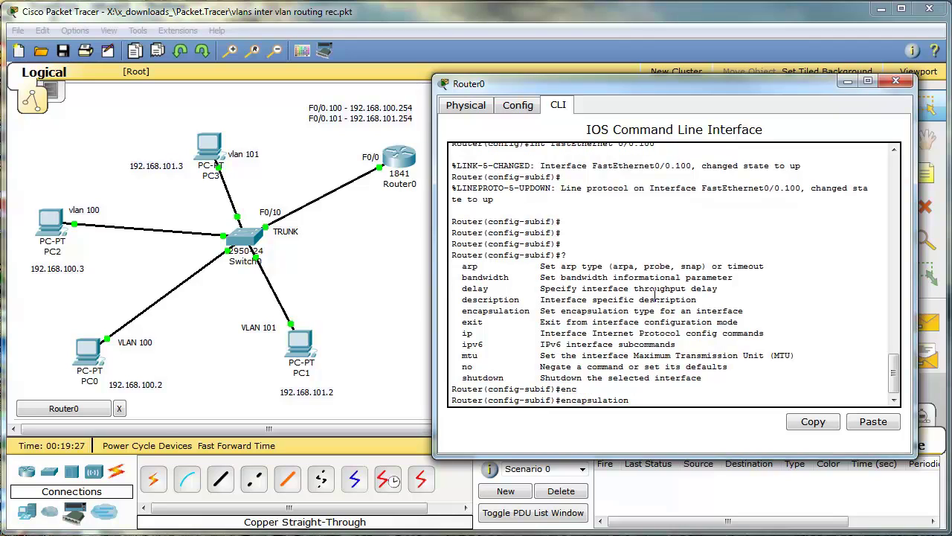
{"action": "type", "text": "do"}
{"action": "key", "text": "Tab"}
{"action": "type", "text": "?"}
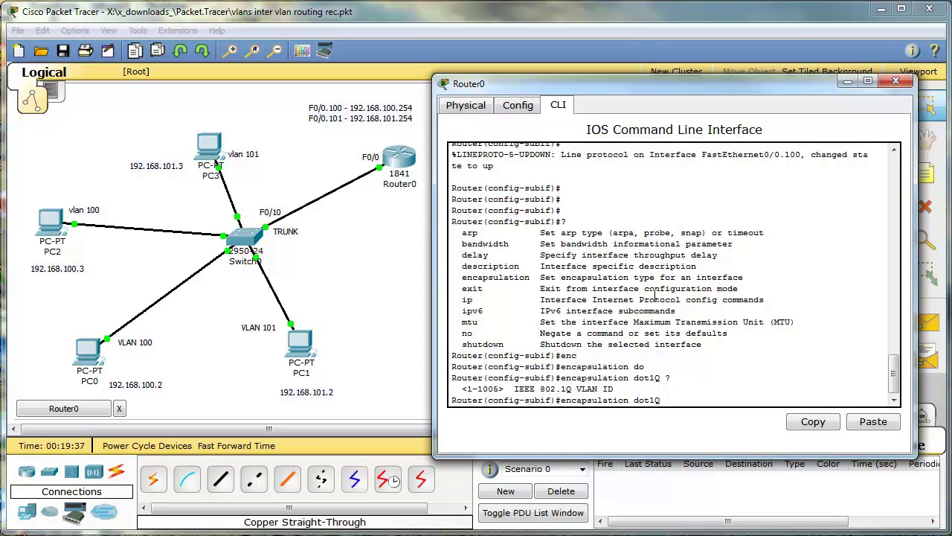
{"action": "type", "text": "100"}
{"action": "key", "text": "Return"}
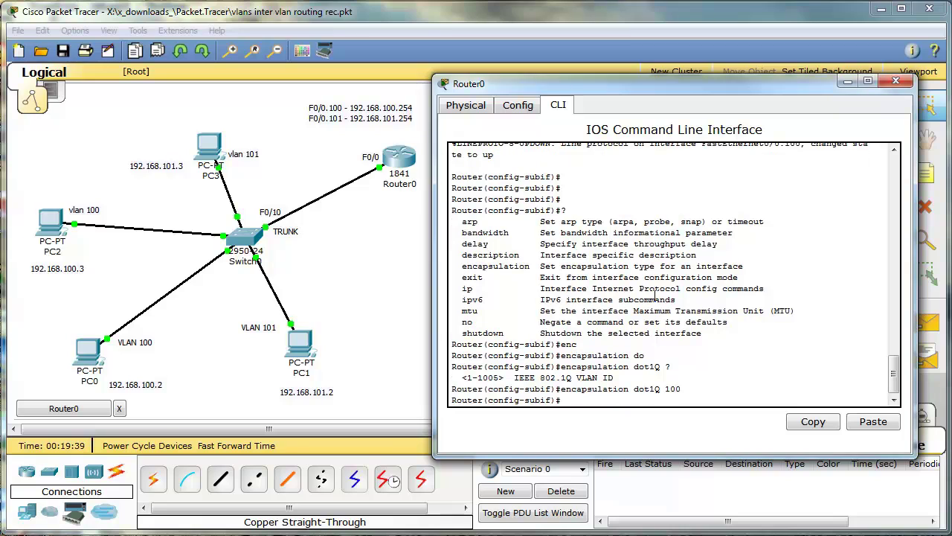
{"action": "left_click_drag", "start_coordinate": [682, 388], "coordinate": [638, 388]}
{"action": "scroll", "coordinate": [649, 362], "scroll_direction": "up", "scroll_amount": 2}
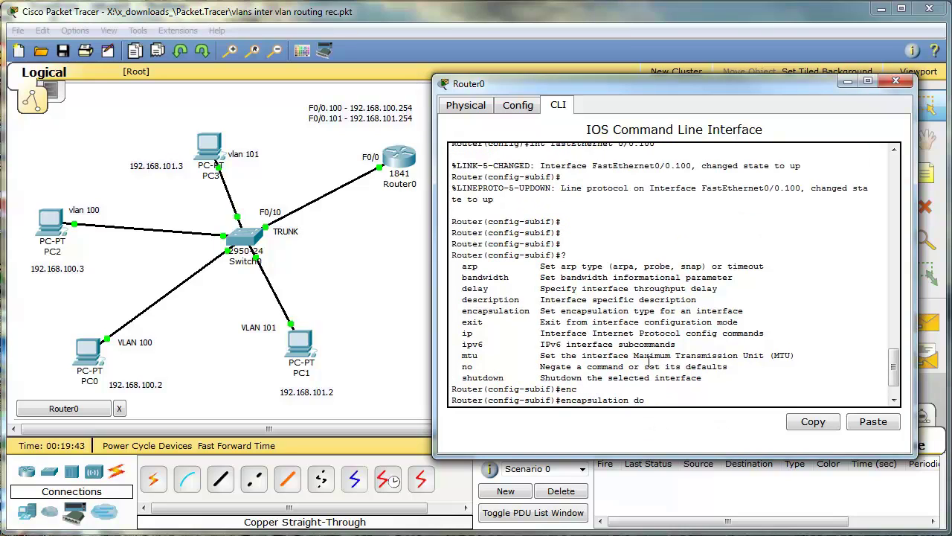
{"action": "left_click_drag", "start_coordinate": [693, 165], "coordinate": [659, 165]}
{"action": "scroll", "coordinate": [638, 287], "scroll_direction": "down", "scroll_amount": 2}
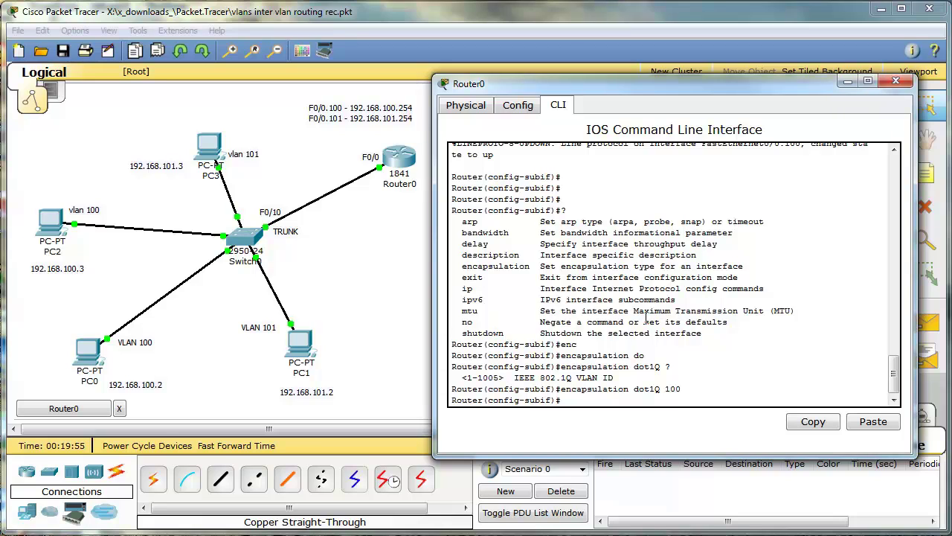
Assign 192.168.100.254 255.255.255.0, run no shutdown, and exit the sub-interface.
{"action": "key", "text": "Return"}
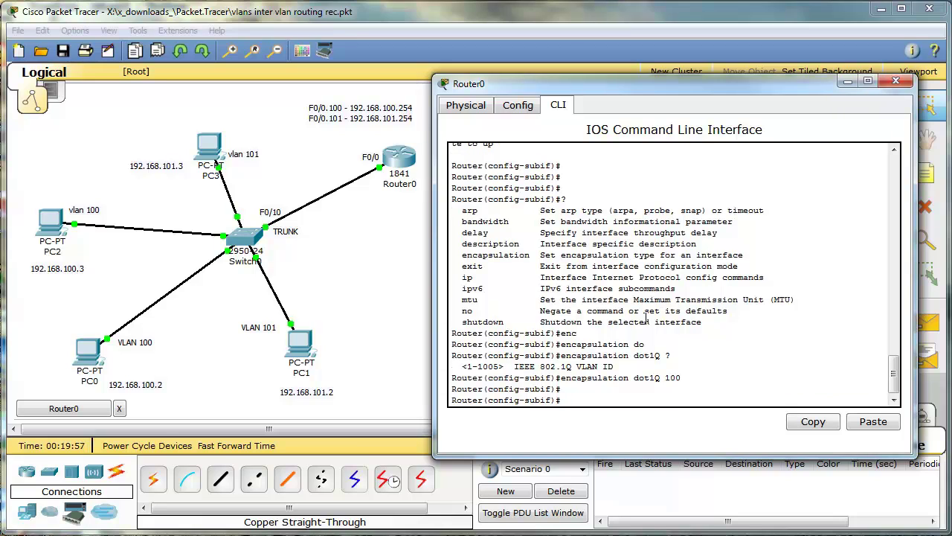
{"action": "type", "text": "ip add"}
{"action": "key", "text": "Tab"}
{"action": "type", "text": "192.168.100.254 255.255.255.0"}
{"action": "key", "text": "Return"}
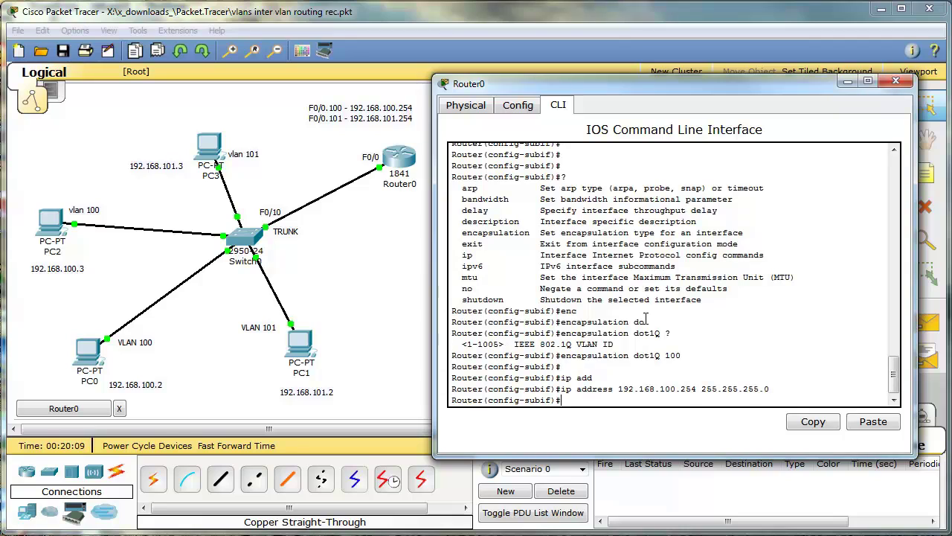
{"action": "type", "text": "no shu"}
{"action": "key", "text": "Return"}
{"action": "key", "text": "Return"}
{"action": "key", "text": "Return"}
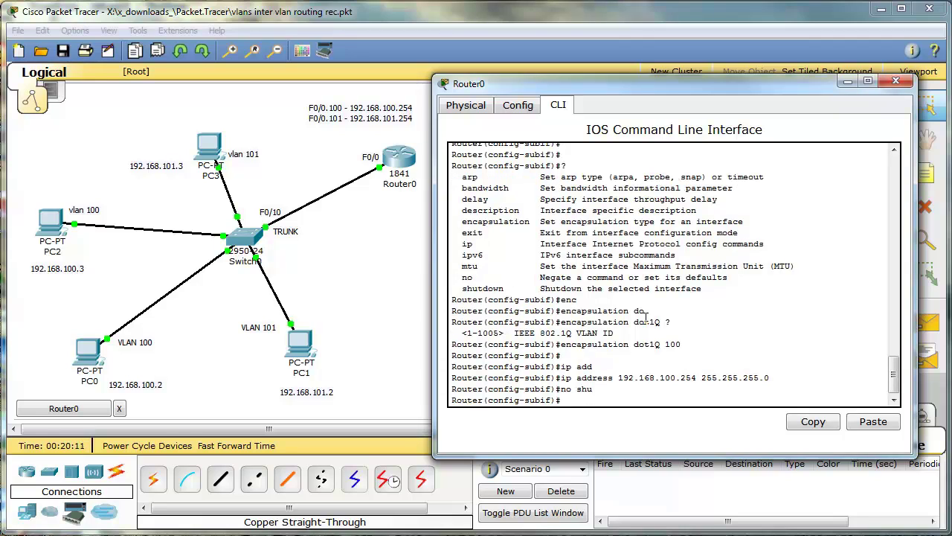
{"action": "type", "text": "exi"}
{"action": "key", "text": "Return"}
{"action": "type", "text": "no shu"}
{"action": "key", "text": "Up"}
{"action": "key", "text": "Up"}
{"action": "key", "text": "Up"}
{"action": "key", "text": "Up"}
Edit the recalled command to create sub-interface fastEthernet 0/0.101.
{"action": "key", "text": "Down"}
{"action": "key", "text": "Up"}
{"action": "key", "text": "Up"}
{"action": "key", "text": "BackSpace"}
{"action": "type", "text": "1"}
{"action": "key", "text": "Return"}
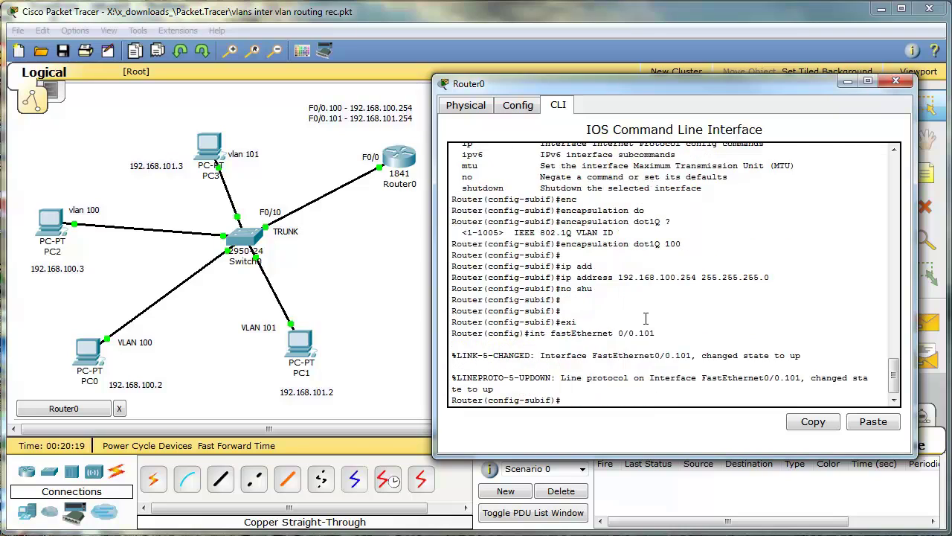
{"action": "key", "text": "Return"}
{"action": "key", "text": "Return"}
{"action": "key", "text": "Return"}
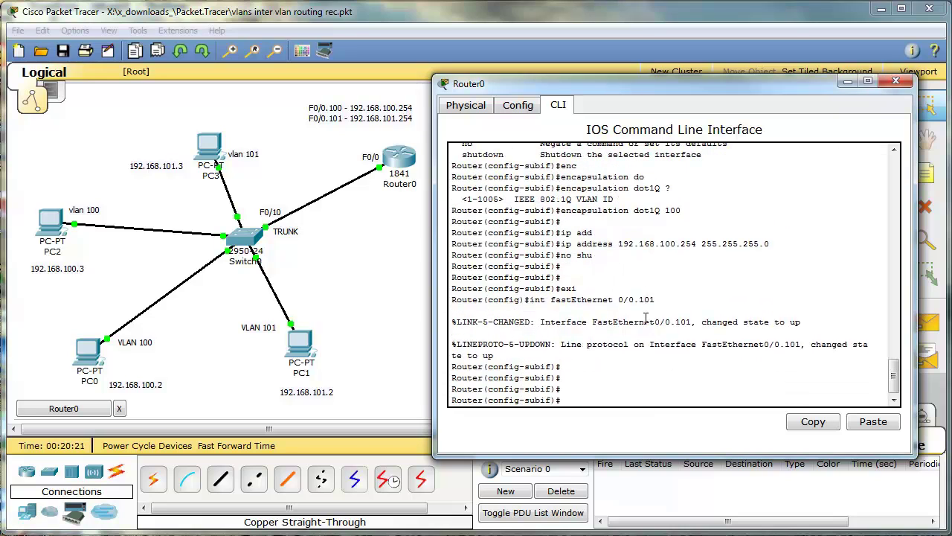
Set encapsulation dot1Q 101 on F0/0.101.
{"action": "type", "text": "en"}
{"action": "key", "text": "Tab"}
{"action": "type", "text": "do"}
{"action": "key", "text": "Tab"}
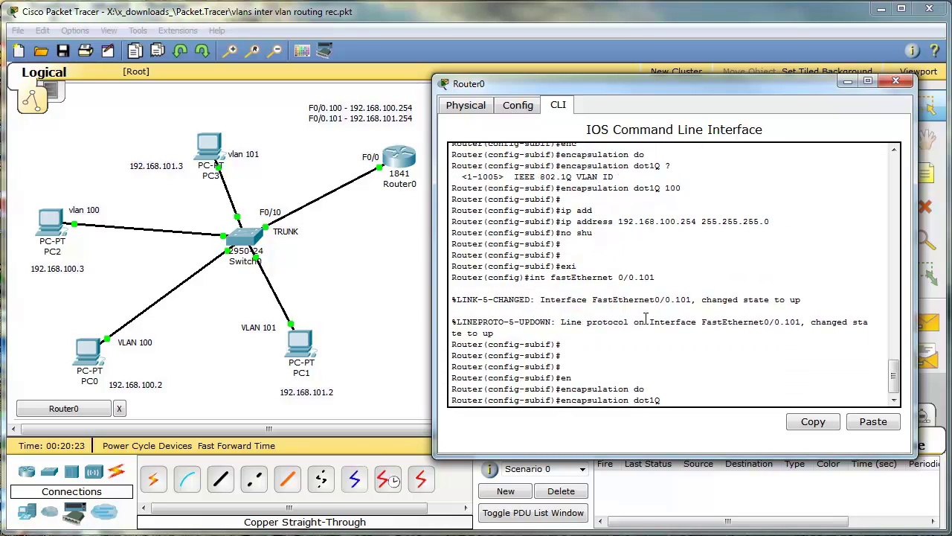
{"action": "type", "text": "101"}
{"action": "key", "text": "Return"}
Assign ip address 192.168.101.254 255.255.255.0 to F0/0.101.
{"action": "type", "text": "ip addre"}
{"action": "key", "text": "Tab"}
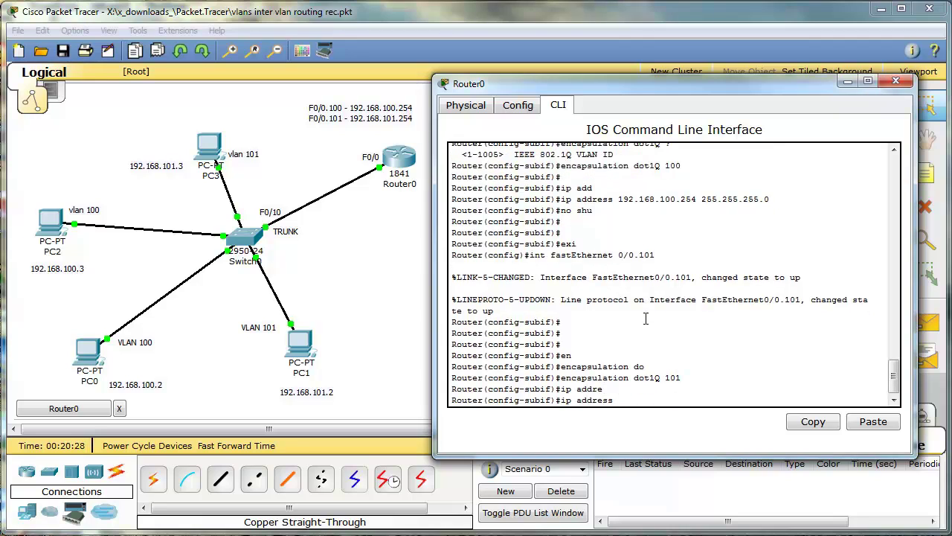
{"action": "type", "text": "192.168.101.254 255.255.255.0"}
{"action": "key", "text": "Return"}
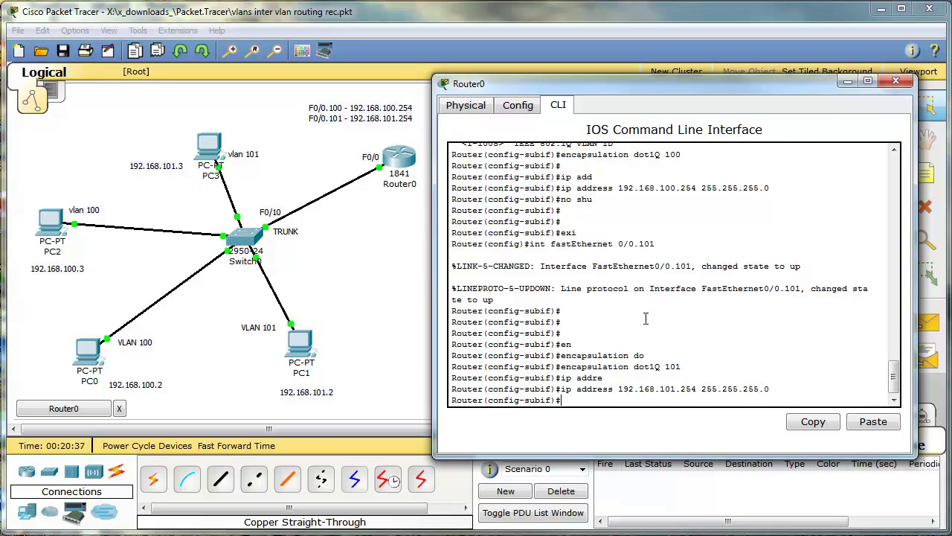
Leave config mode and run show ip int brief, highlighting both sub-interface rows.
{"action": "key", "text": "ctrl+z"}
{"action": "key", "text": "Return"}
{"action": "key", "text": "Return"}
{"action": "type", "text": "sh i"}
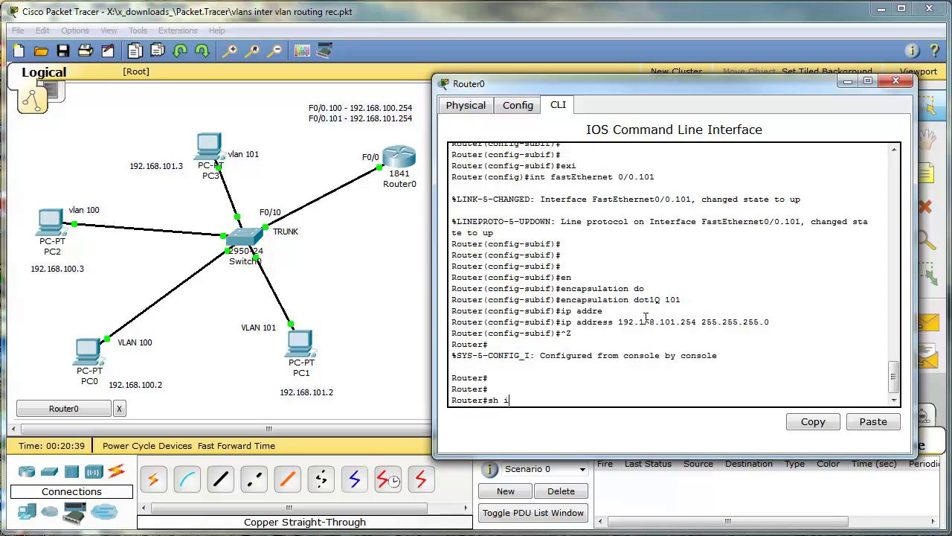
{"action": "type", "text": "p int brie"}
{"action": "key", "text": "Return"}
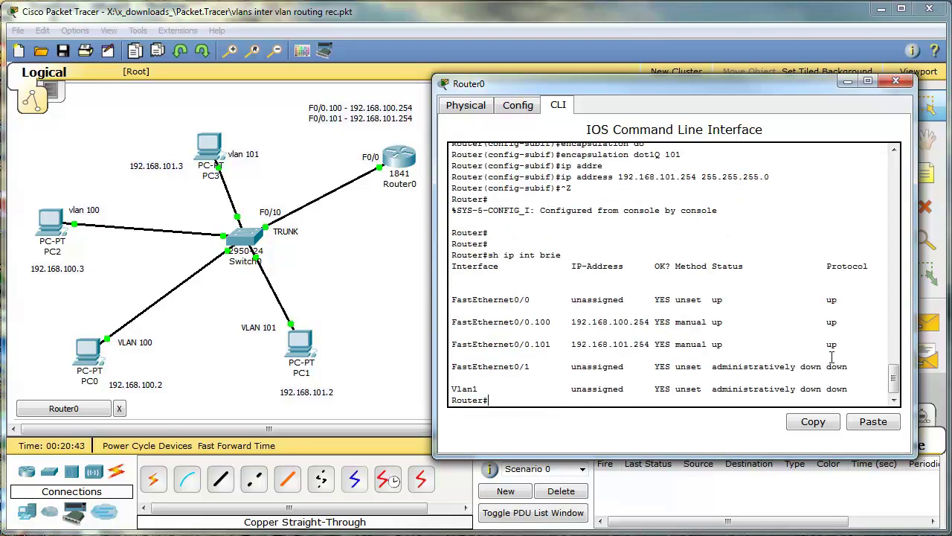
{"action": "left_click_drag", "start_coordinate": [843, 345], "coordinate": [506, 338]}
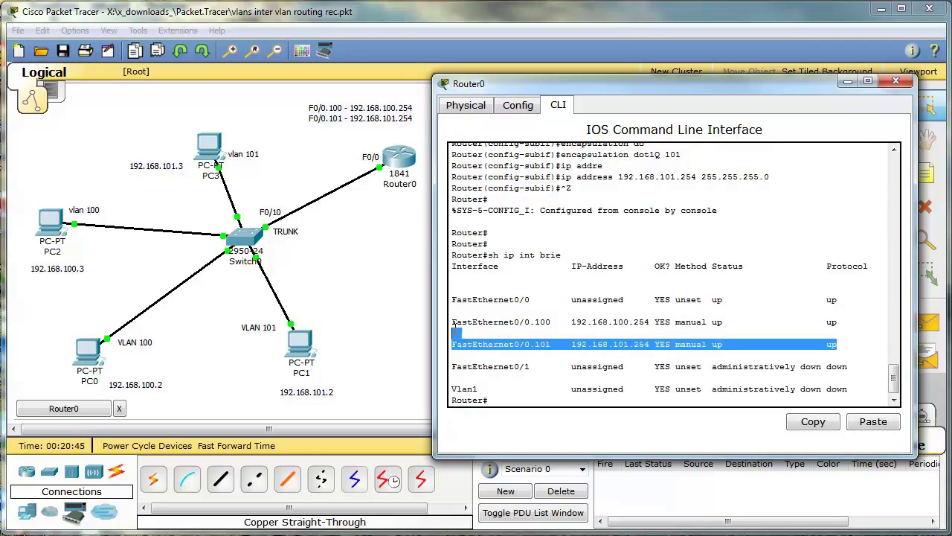
{"action": "left_click_drag", "start_coordinate": [456, 332], "coordinate": [455, 322]}
{"action": "left_click", "coordinate": [581, 294]}
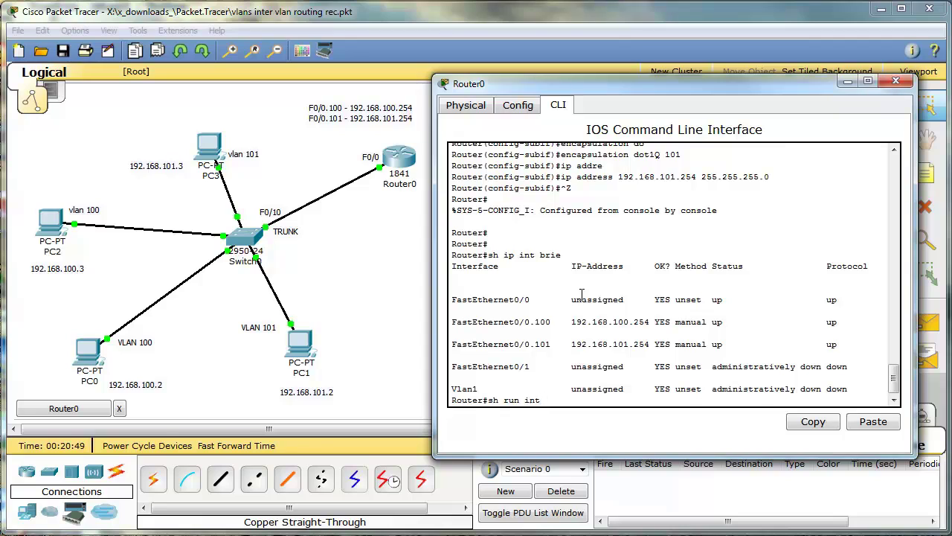
Page show running-config to the interfaces and highlight encapsulation dot1Q 100 and 101.
{"action": "key", "text": "Tab"}
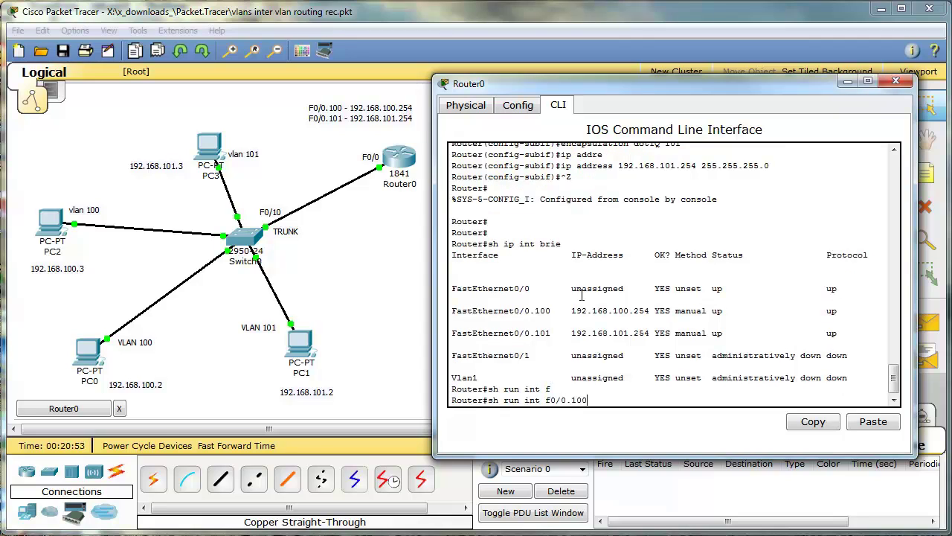
{"action": "key", "text": "Return"}
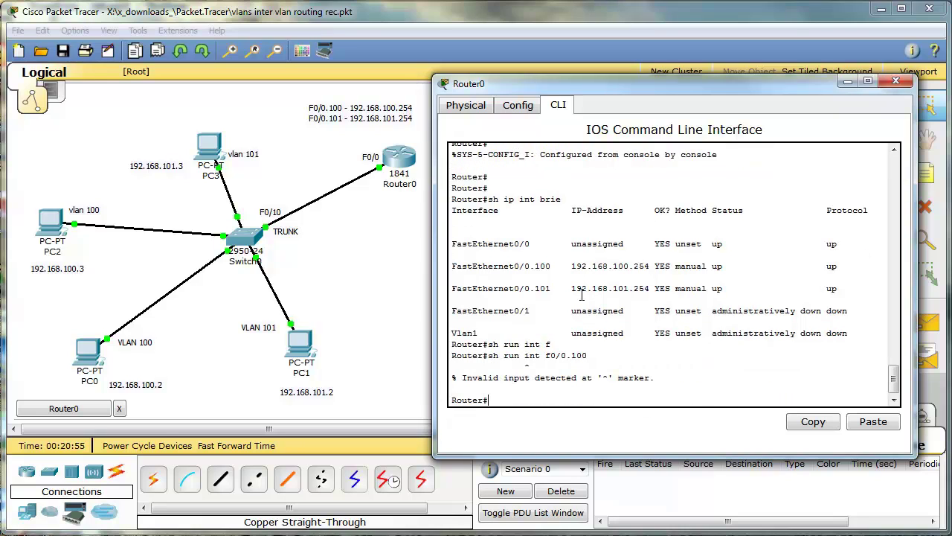
{"action": "key", "text": "Up"}
{"action": "key", "text": "Return"}
{"action": "key", "text": "space"}
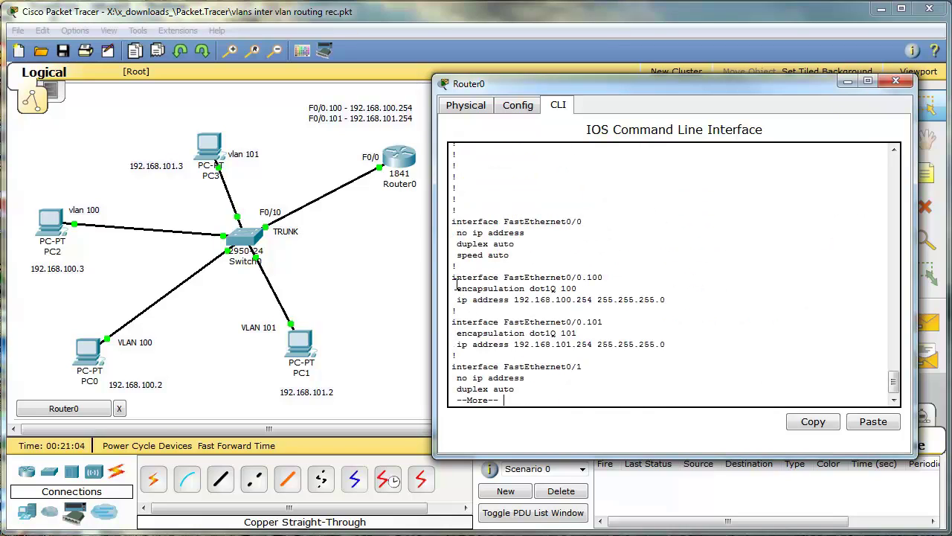
{"action": "left_click_drag", "start_coordinate": [457, 288], "coordinate": [589, 289]}
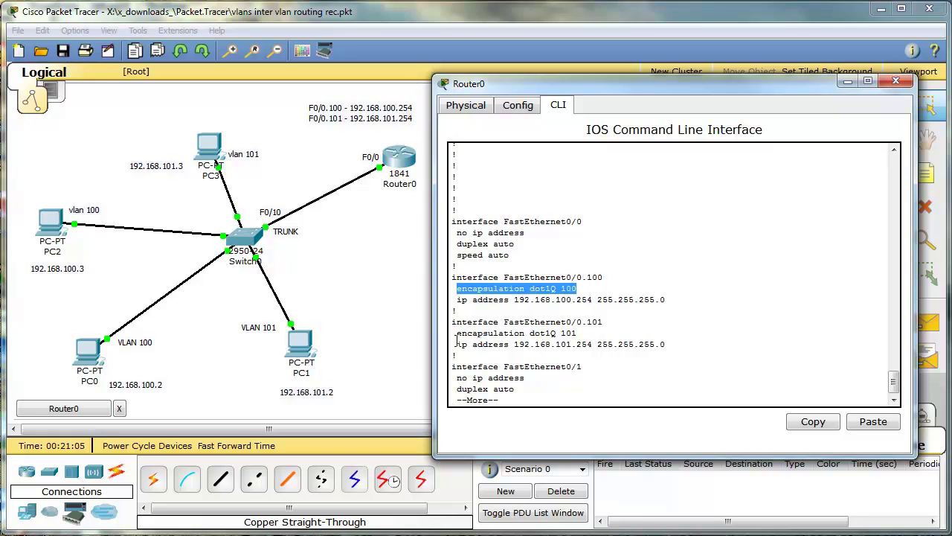
{"action": "left_click_drag", "start_coordinate": [457, 333], "coordinate": [600, 327]}
{"action": "left_click", "coordinate": [598, 337]}
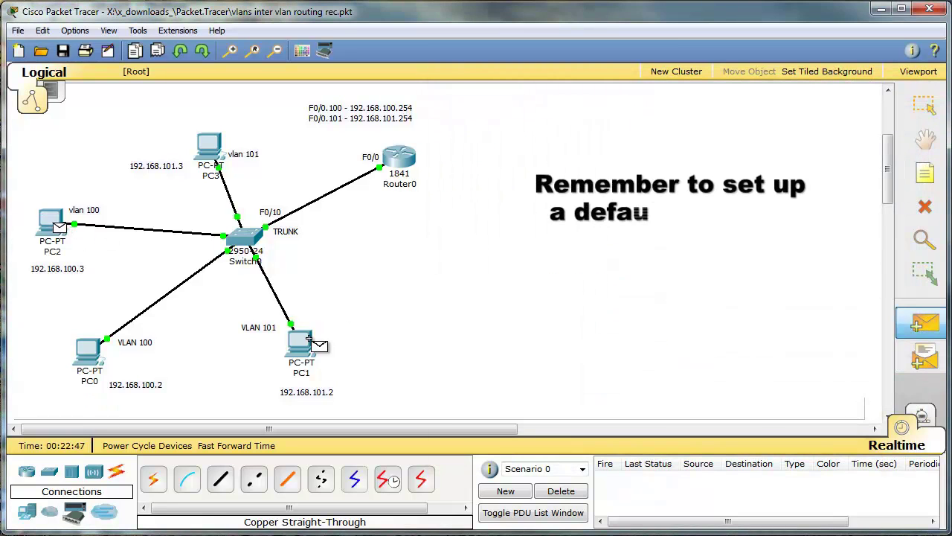
Send Simple PDU pings from PC2 to PC1, delete them, and switch to Simulation mode.
{"action": "left_click", "coordinate": [305, 344]}
{"action": "left_click", "coordinate": [640, 479]}
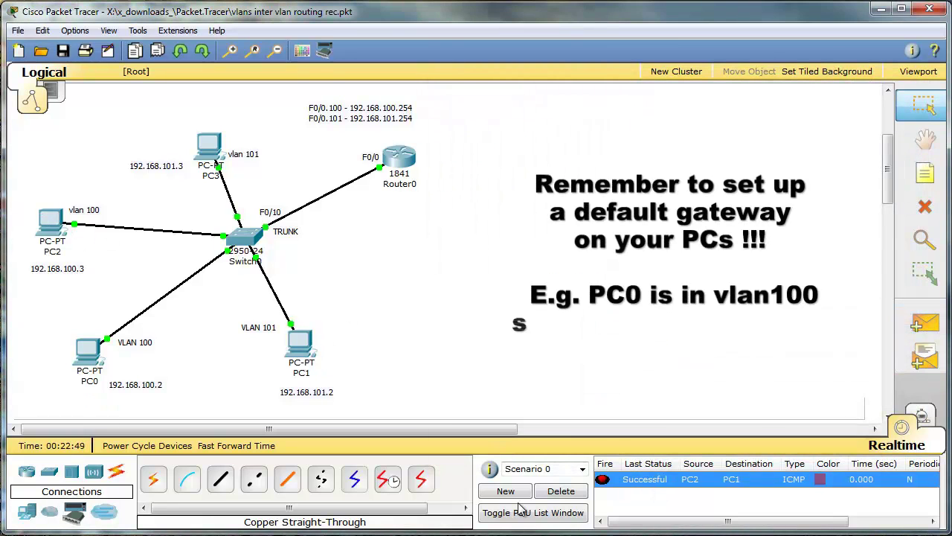
{"action": "left_click", "coordinate": [925, 324]}
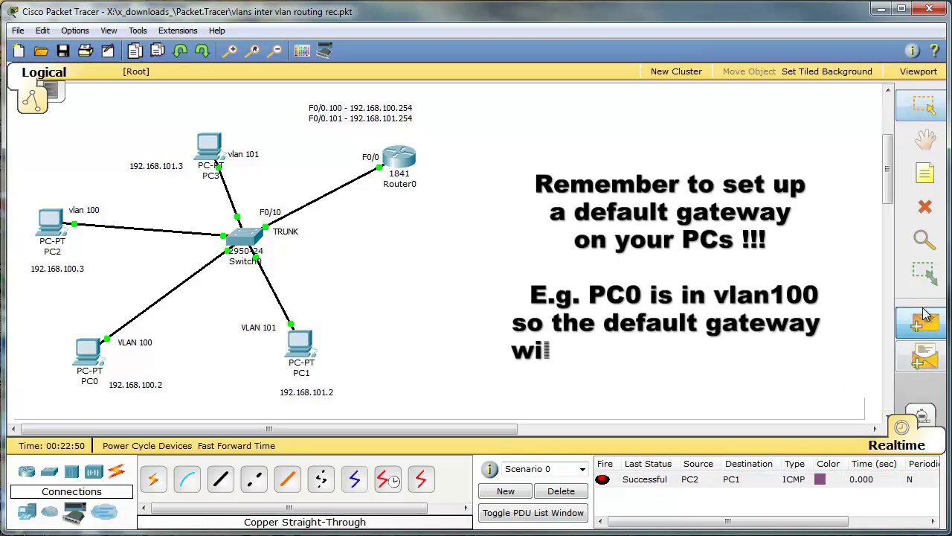
{"action": "left_click", "coordinate": [58, 212]}
{"action": "left_click", "coordinate": [300, 344]}
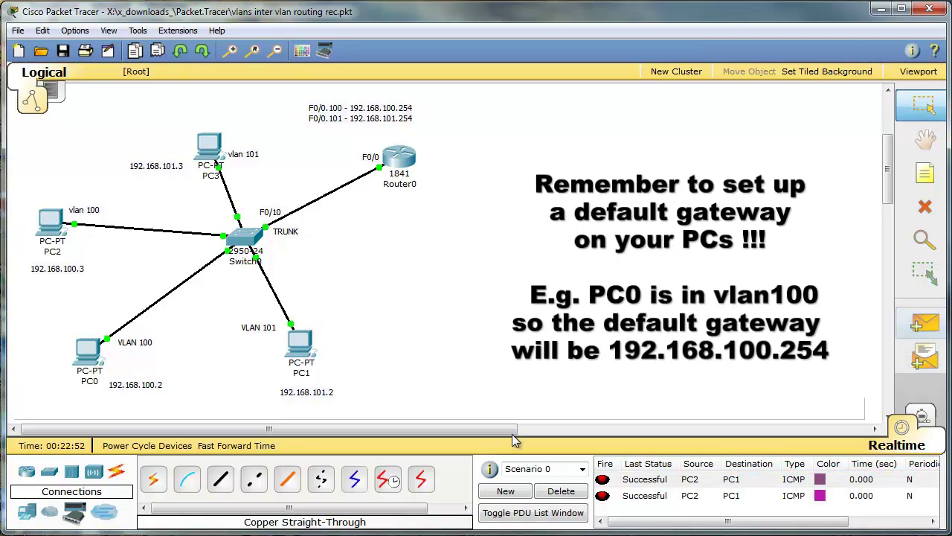
{"action": "left_click", "coordinate": [574, 488]}
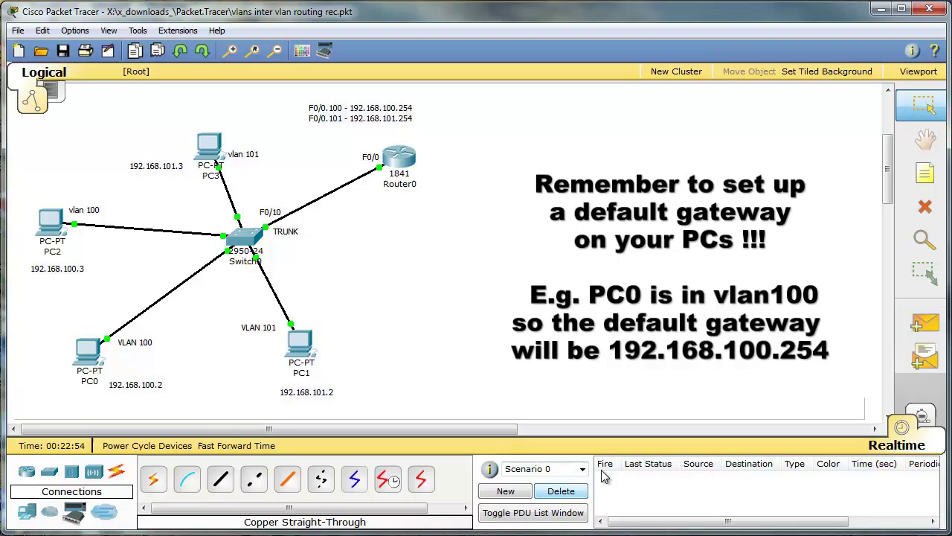
{"action": "left_click", "coordinate": [923, 415]}
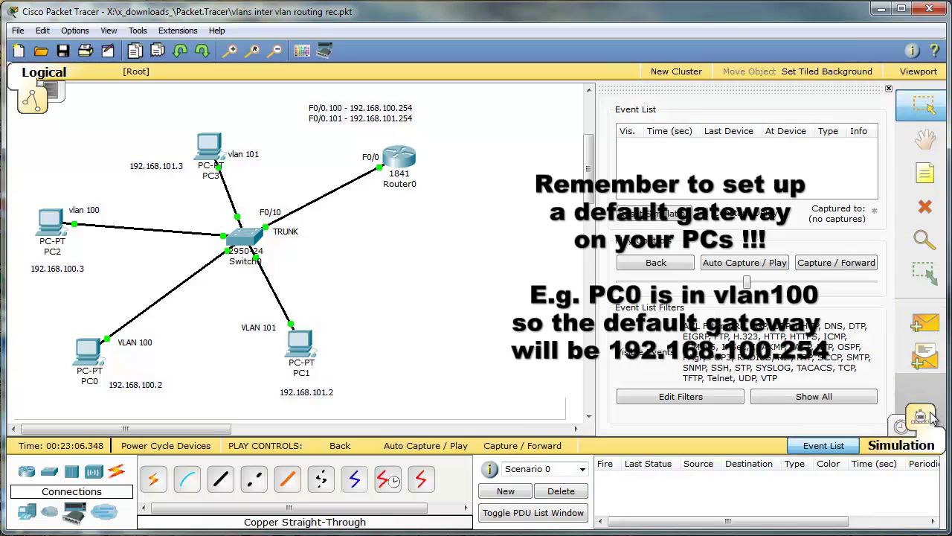
Create a simple ICMP ping PDU from PC2 to PC1.
{"action": "left_click", "coordinate": [922, 323]}
{"action": "left_click", "coordinate": [53, 225]}
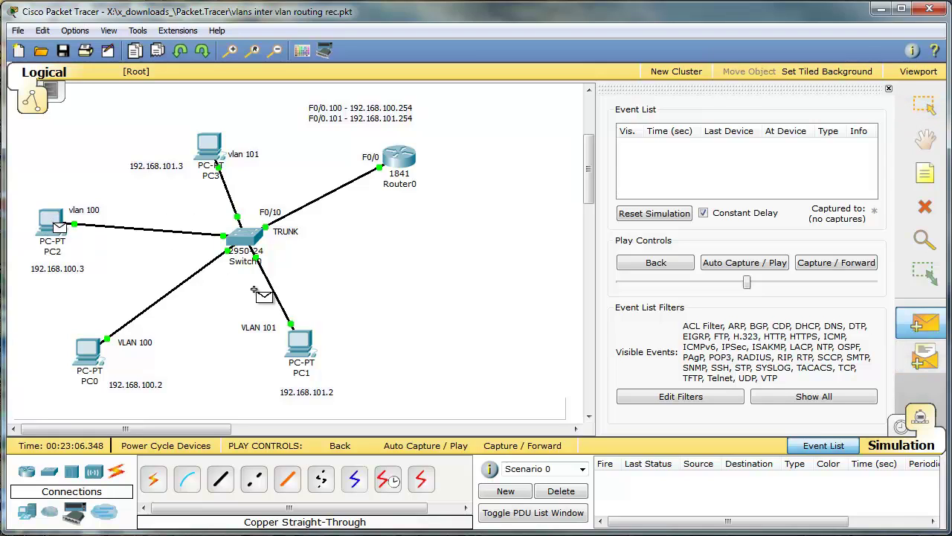
{"action": "left_click", "coordinate": [296, 343]}
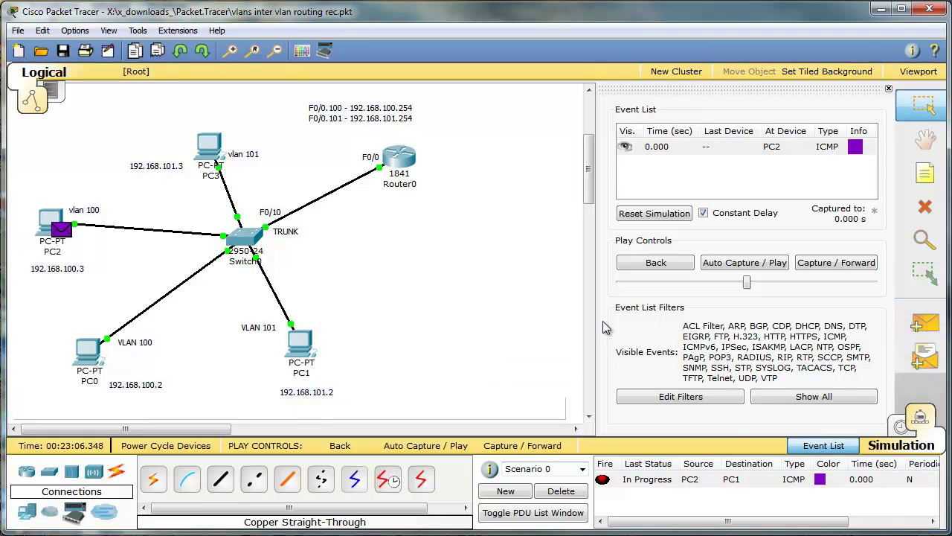
Play the simulation at increased speed to watch the ping pass through Router0 and return.
{"action": "left_click", "coordinate": [794, 282]}
{"action": "left_click", "coordinate": [744, 264]}
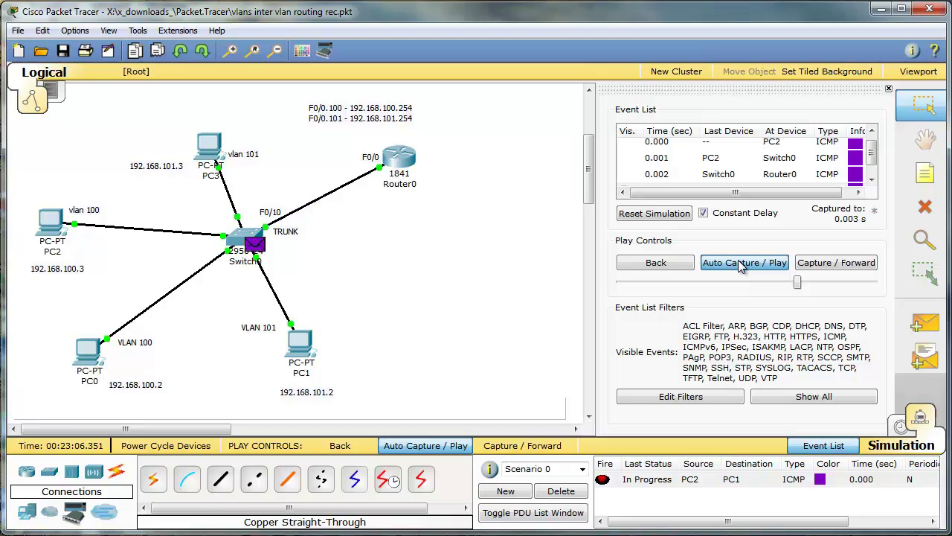
{"action": "left_click", "coordinate": [838, 283]}
{"action": "left_click", "coordinate": [848, 284]}
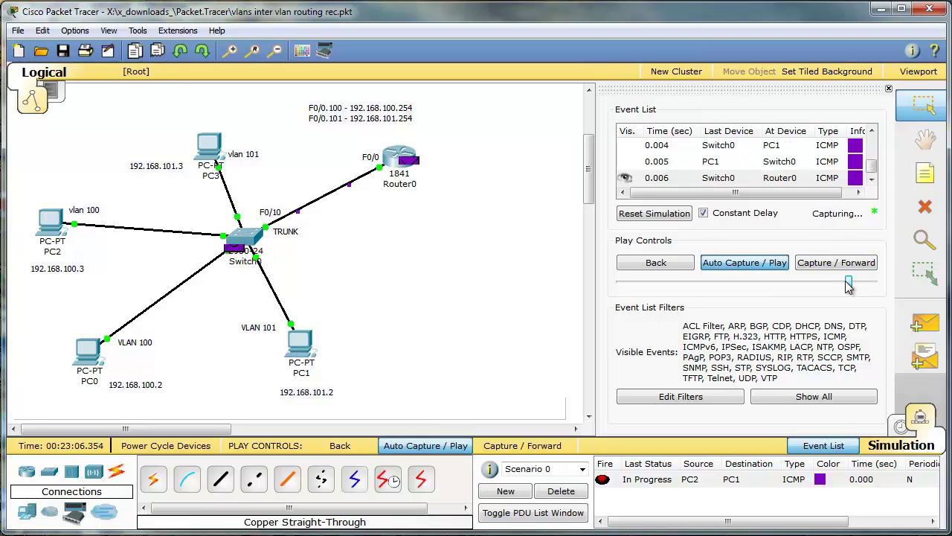